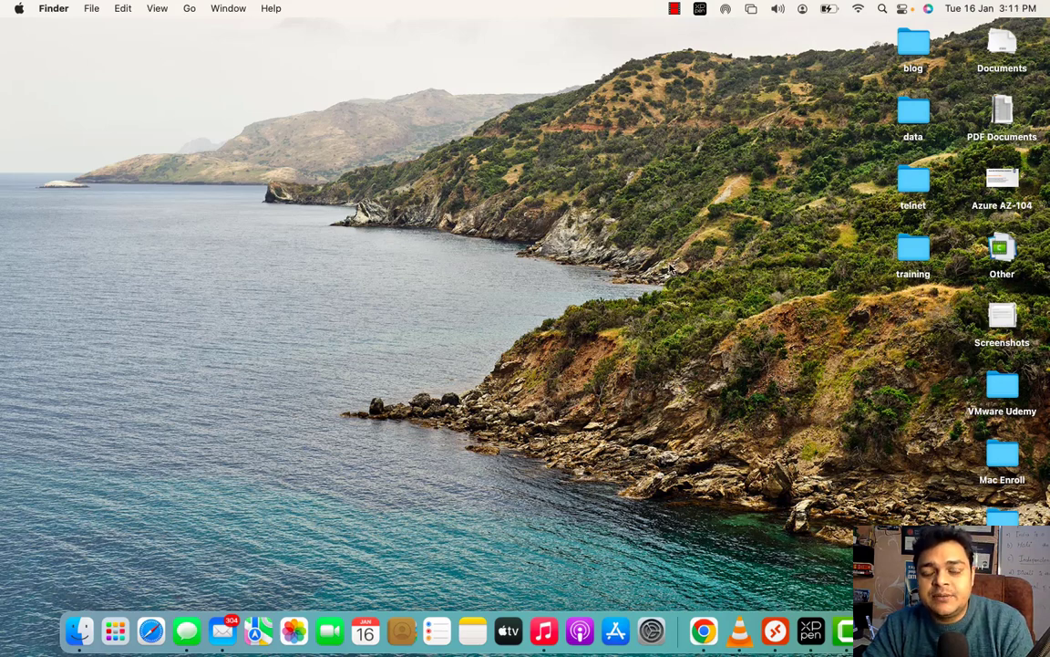
- Open the admin center's Active users list, which shows six E3-licensed accounts
key("ctrl+Right")
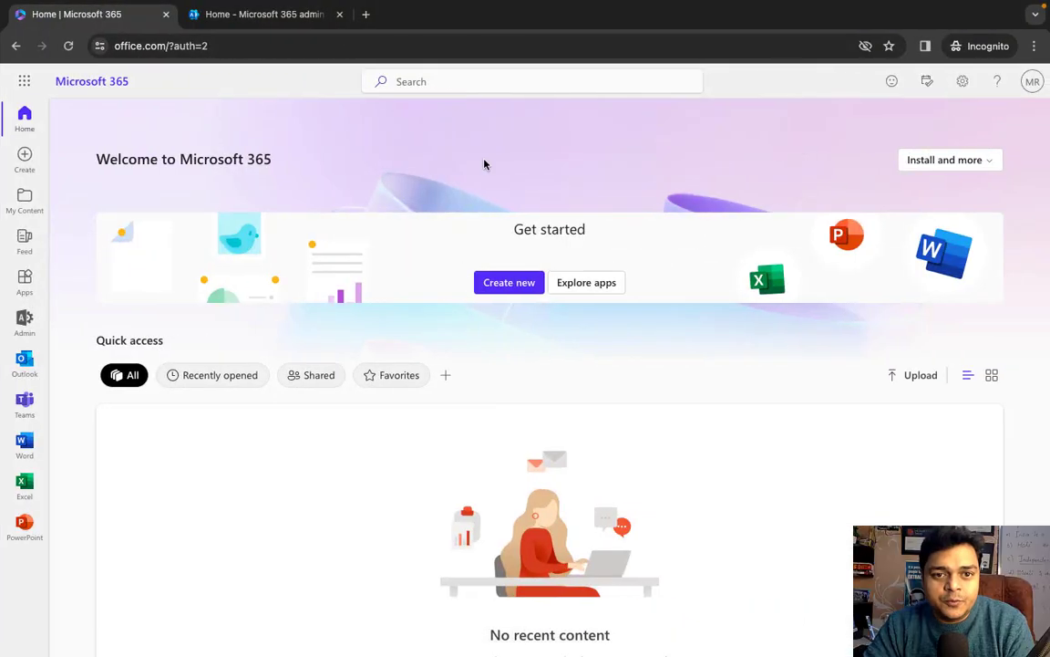
left_click(299, 28)
left_click(84, 175)
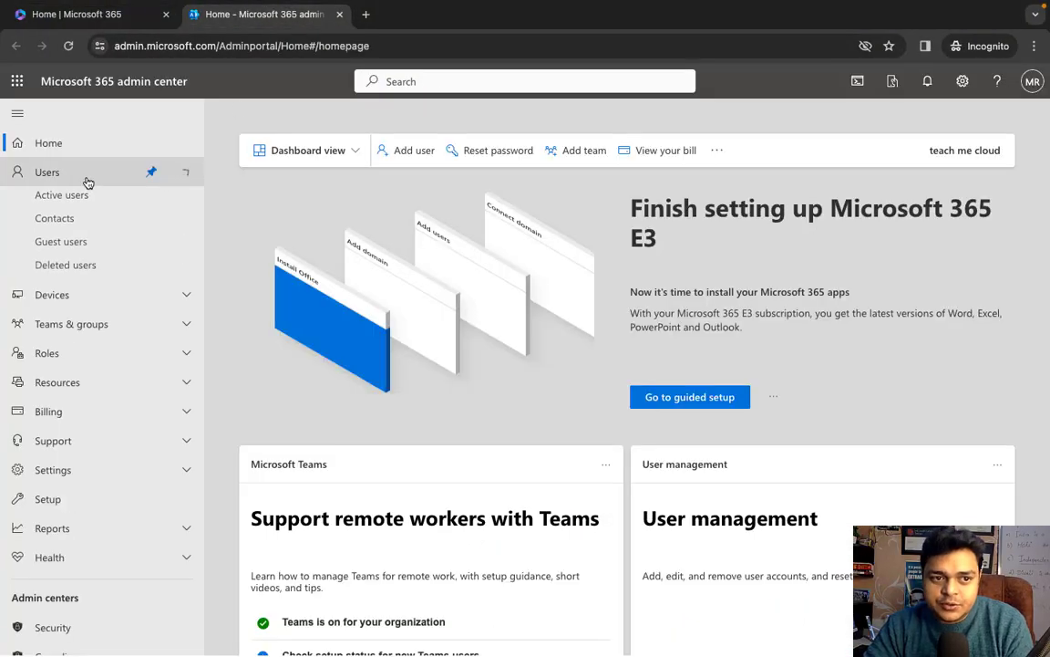
left_click(80, 198)
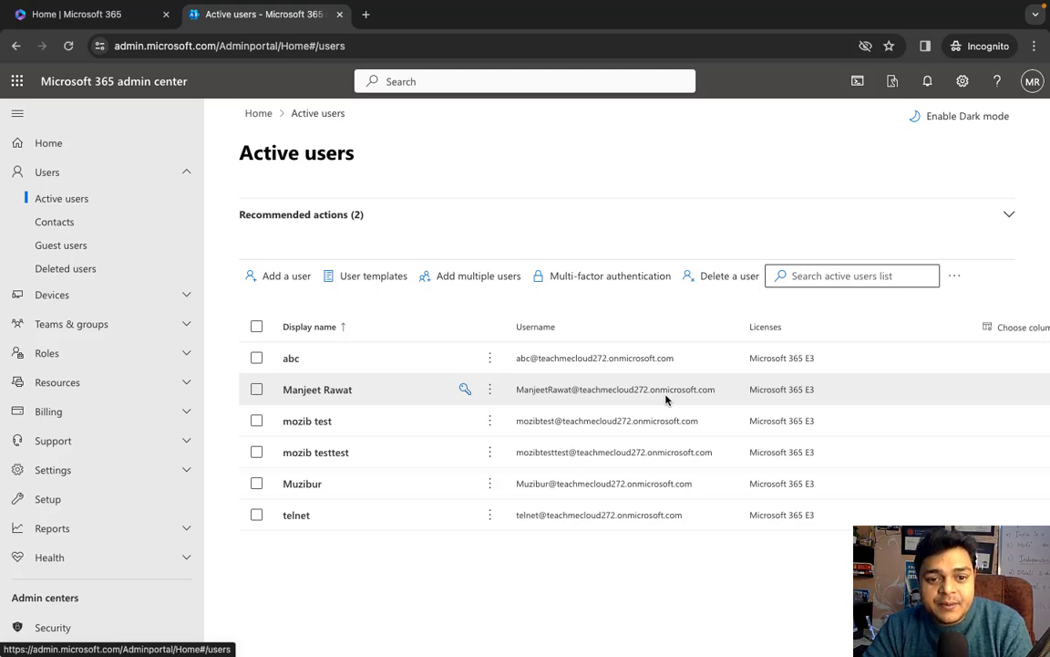
- Select the telnet, mozib, abc and two other test users, and delete all five
left_click(256, 514)
left_click(256, 483)
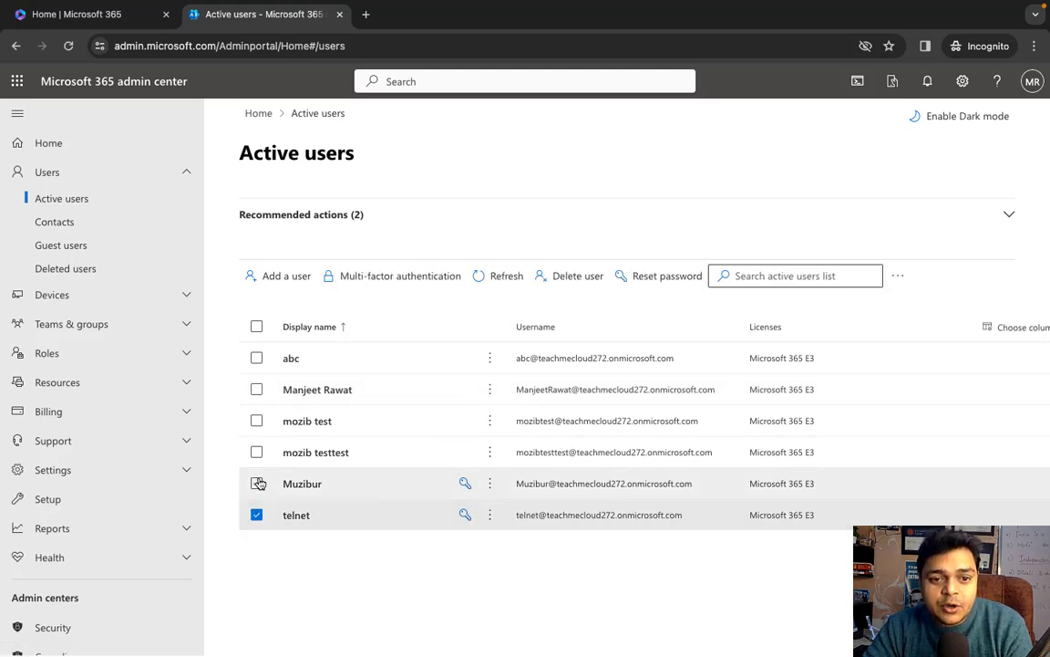
left_click(256, 451)
left_click(256, 420)
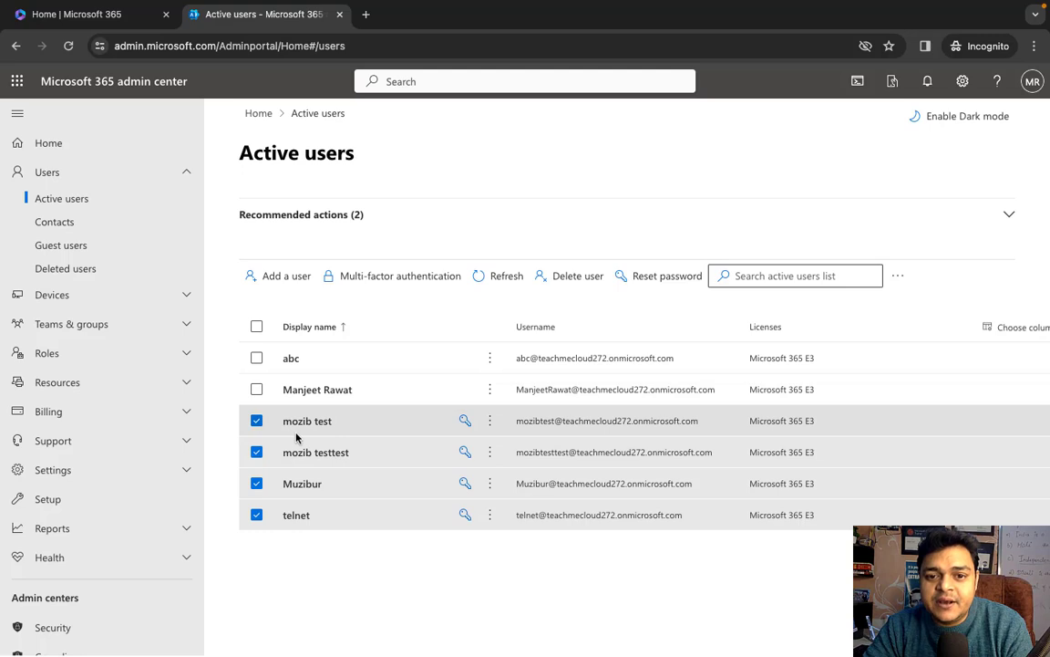
left_click(256, 358)
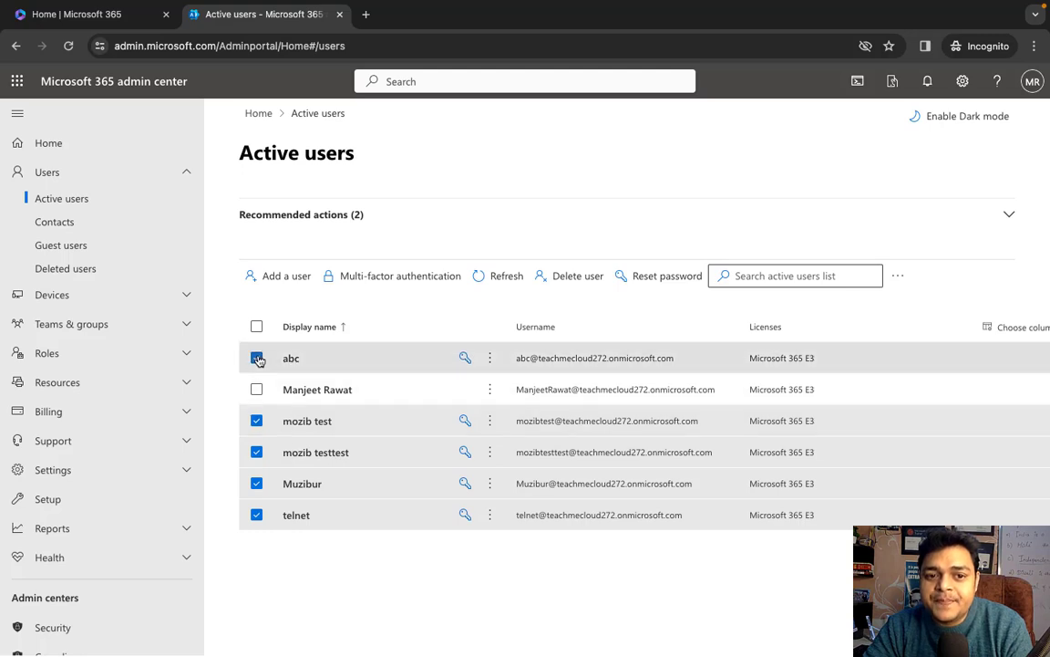
left_click(583, 275)
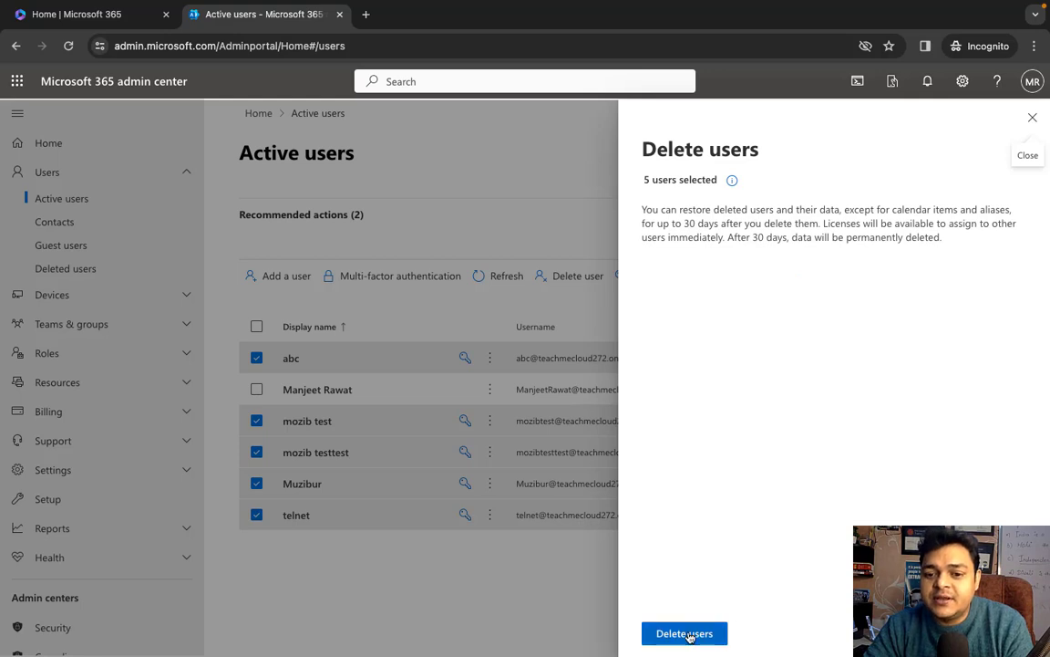
left_click(684, 633)
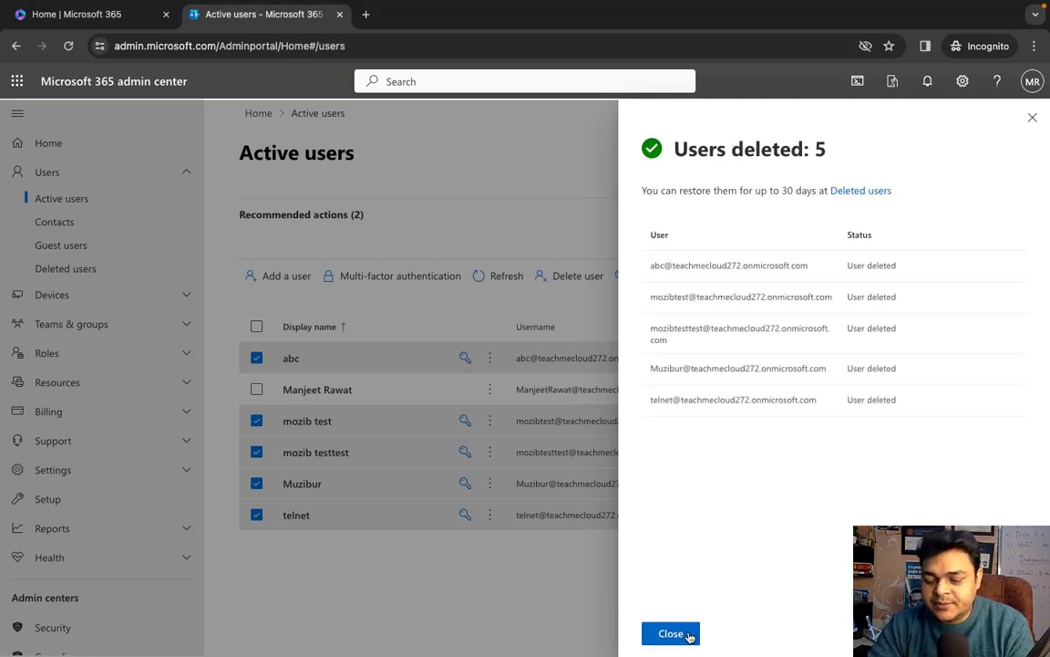
left_click(676, 632)
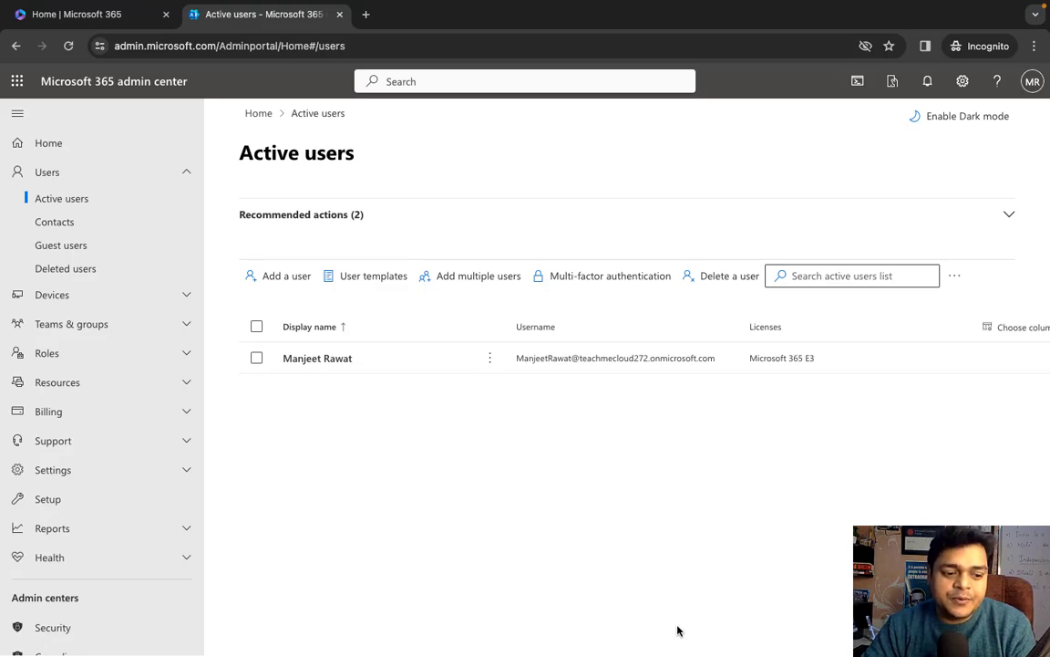
- Open a new Chrome window from the Dock and make it full screen
key("ctrl+Left")
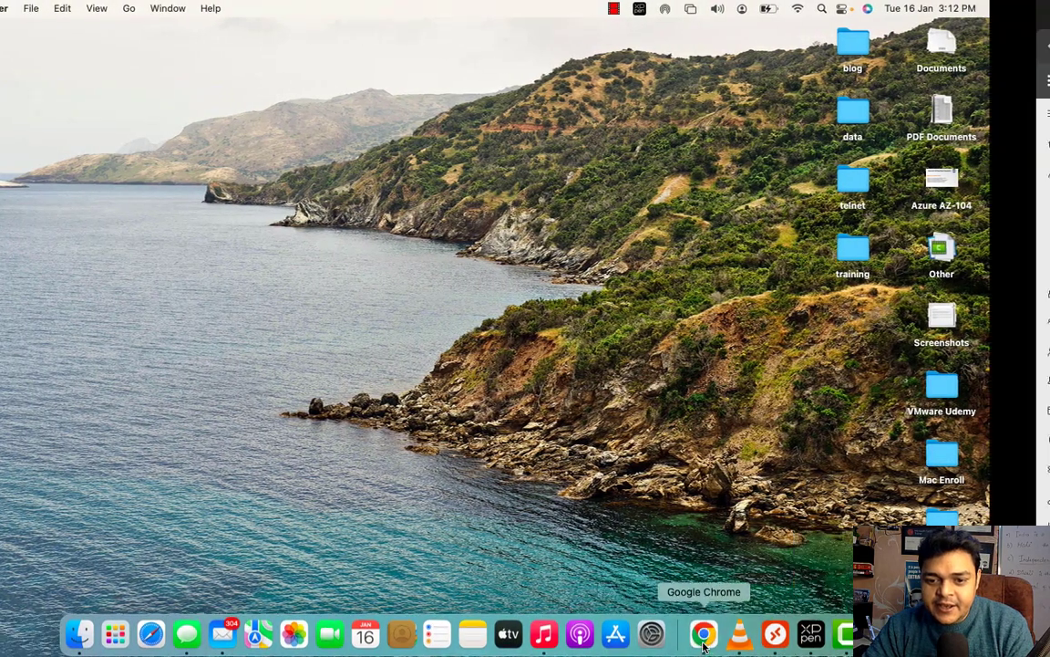
left_click(703, 630)
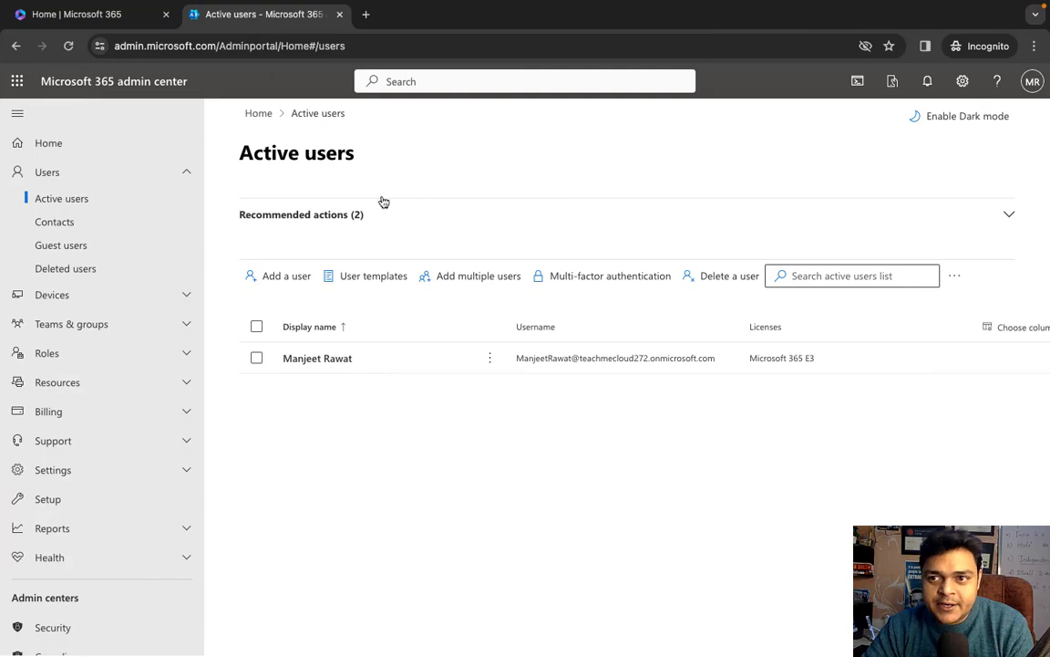
key("ctrl+Left")
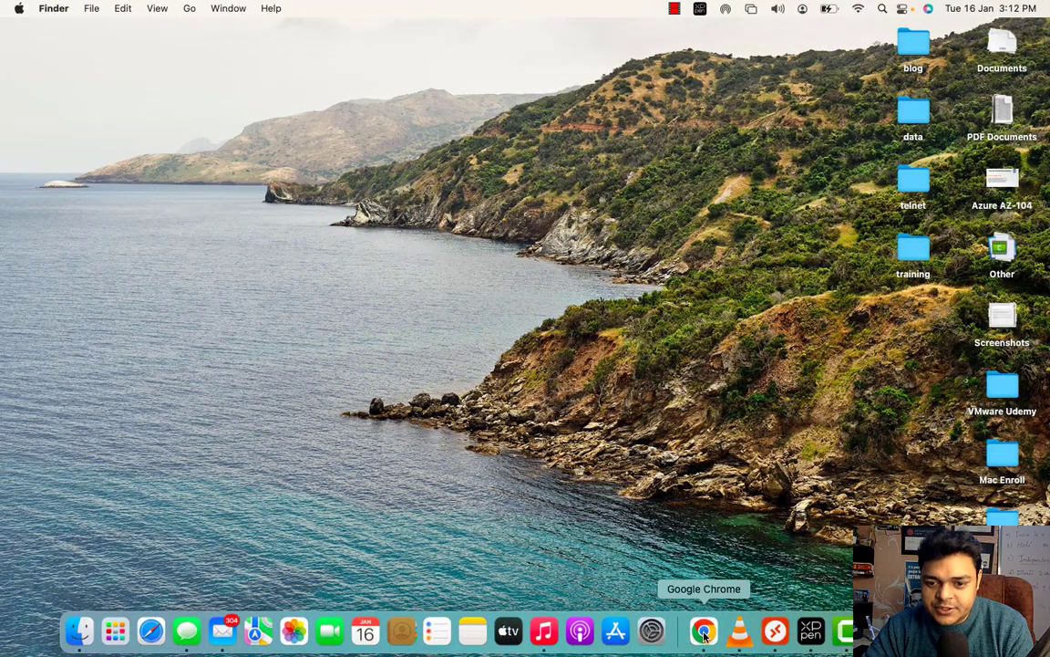
right_click(703, 629)
left_click(729, 487)
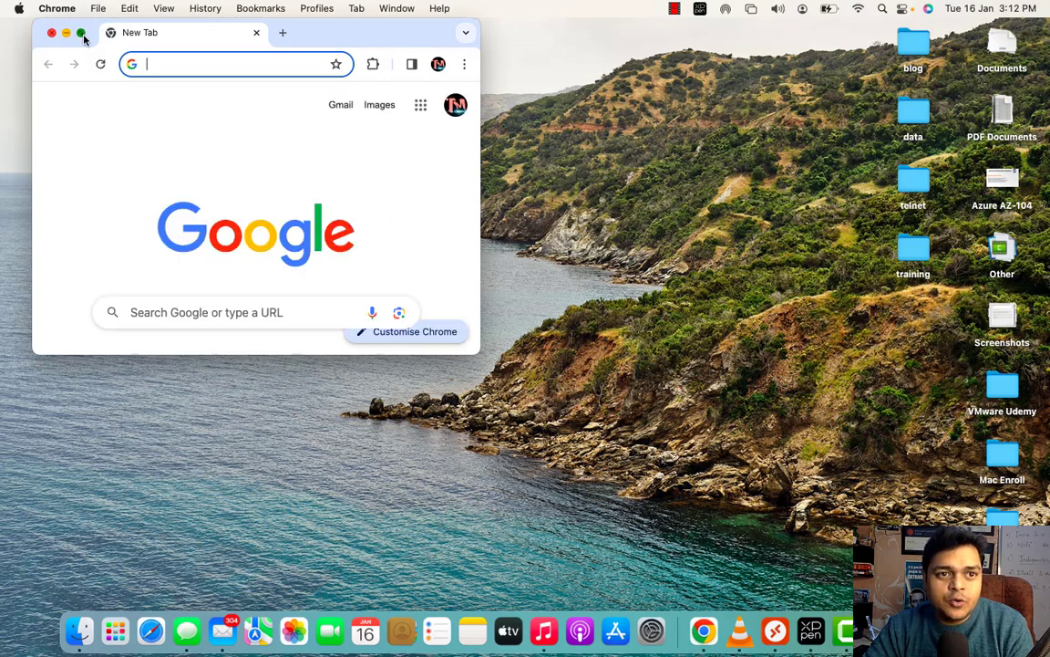
left_click(80, 32)
- Load the GoDaddy India home page from the address bar
left_click(199, 52)
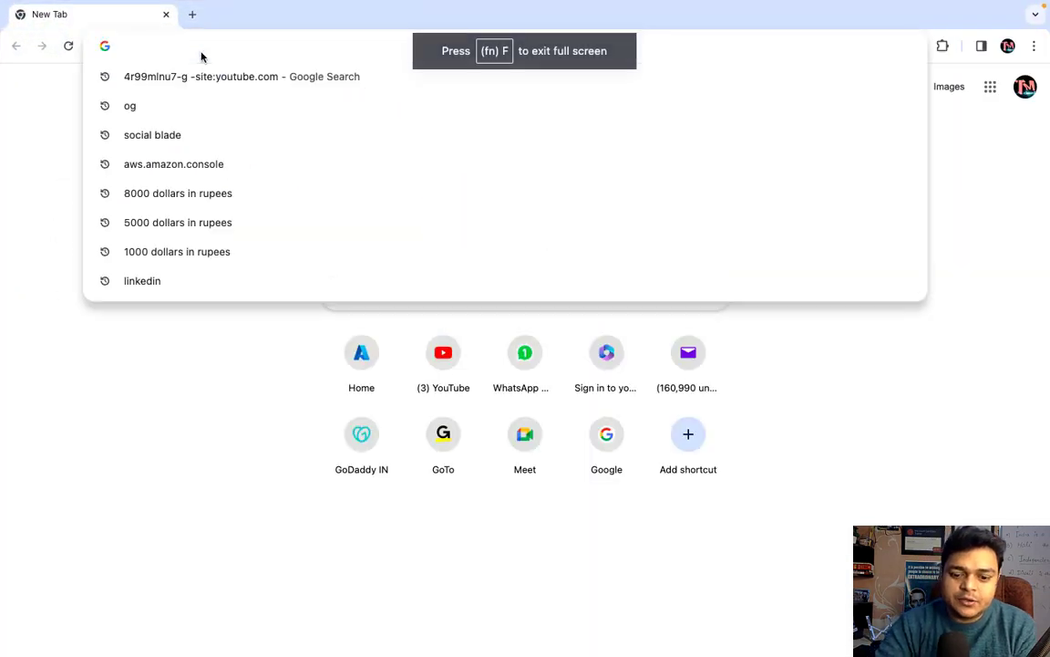
type("go")
key("Return")
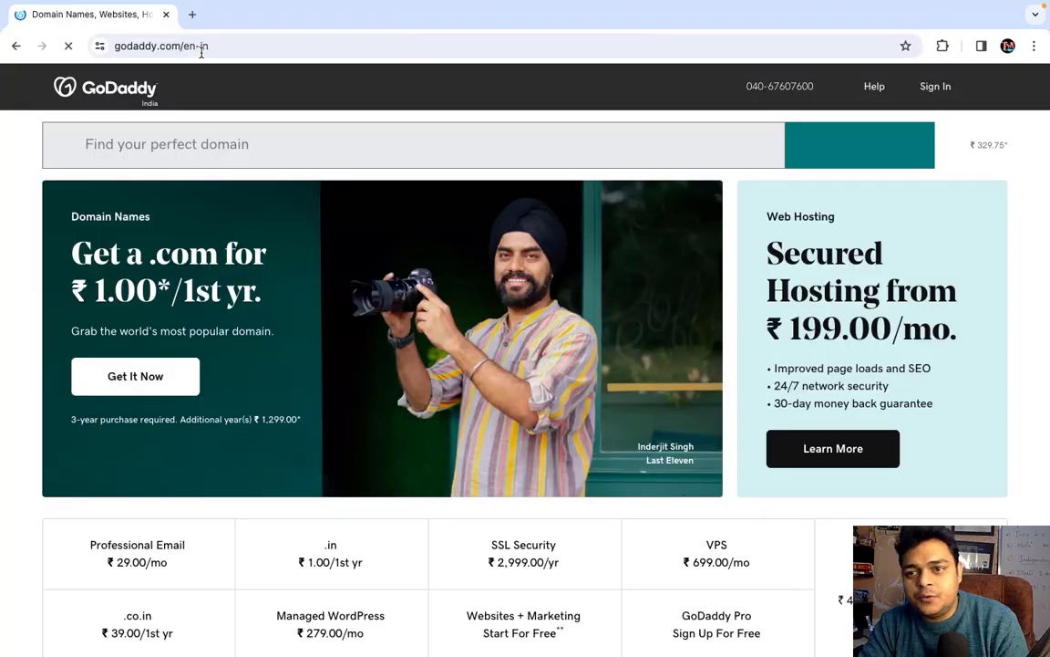
- Go through My Products to the cloudkaksha.in domain and open Manage DNS
left_click(929, 88)
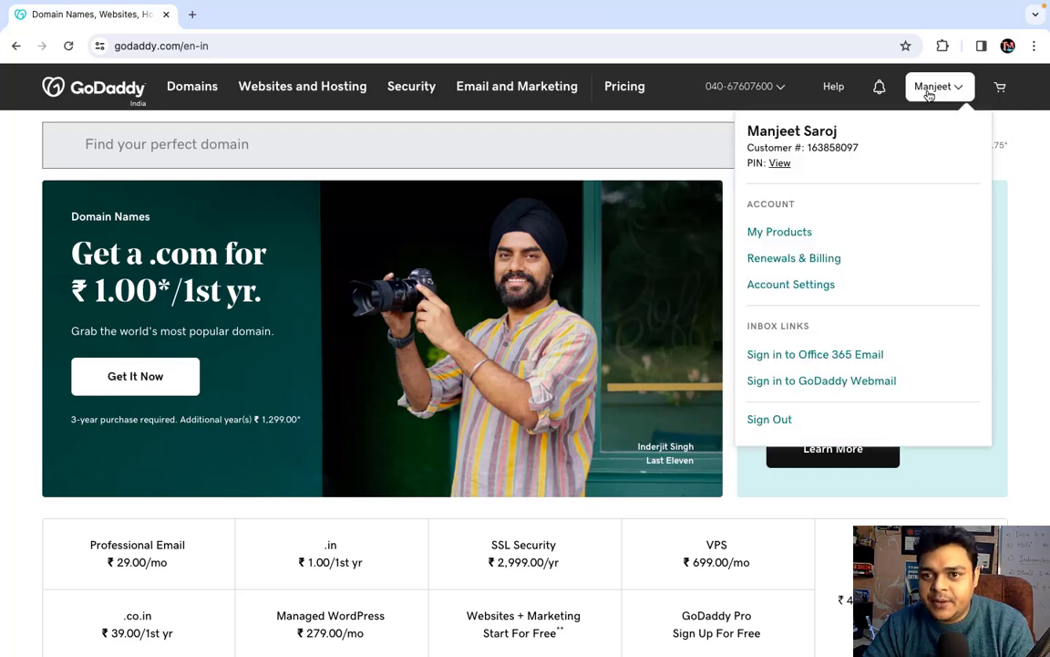
left_click(793, 238)
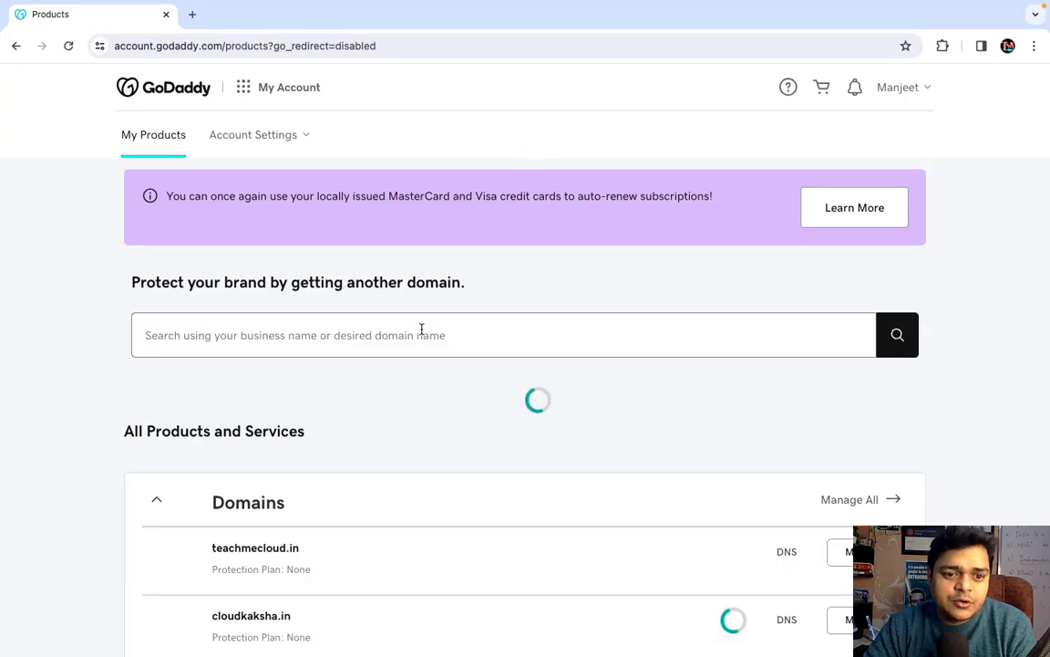
scroll(343, 414, "down", 3)
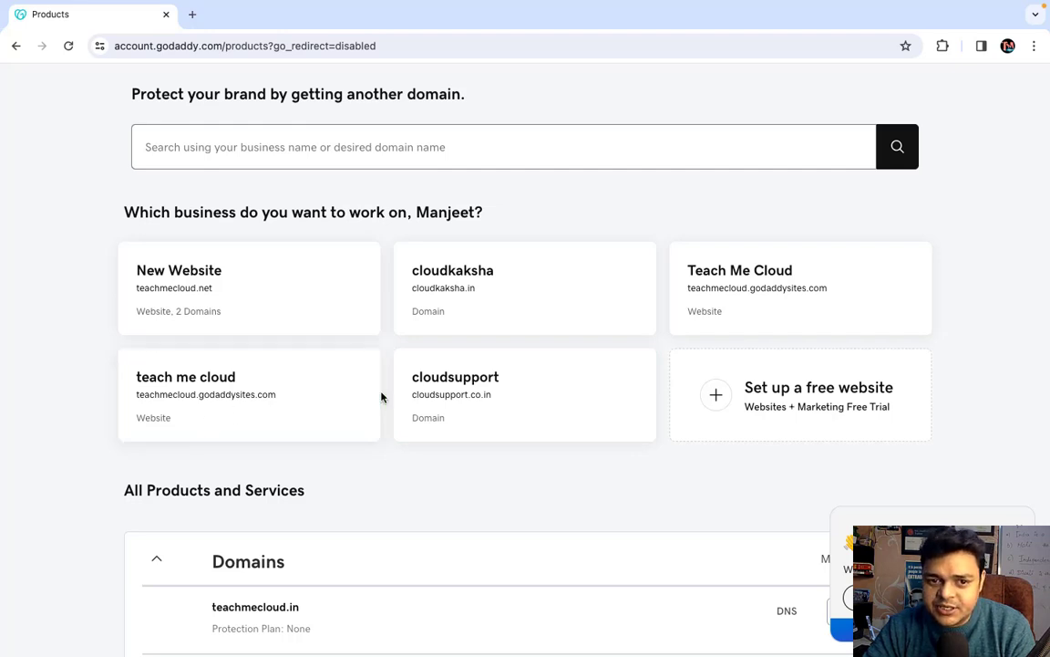
left_click(456, 276)
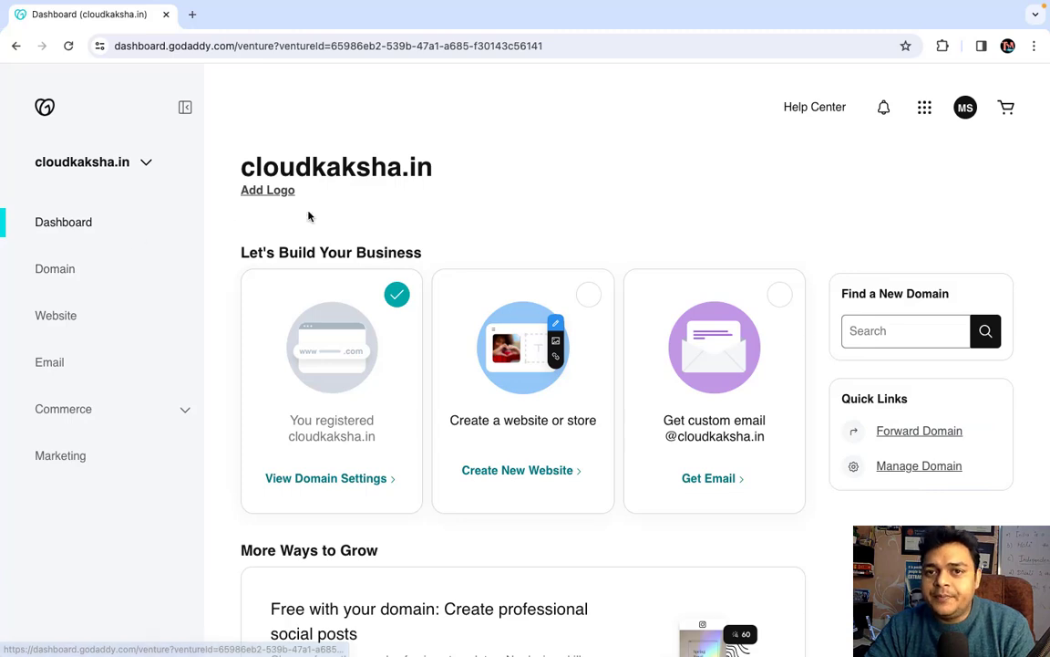
left_click(55, 285)
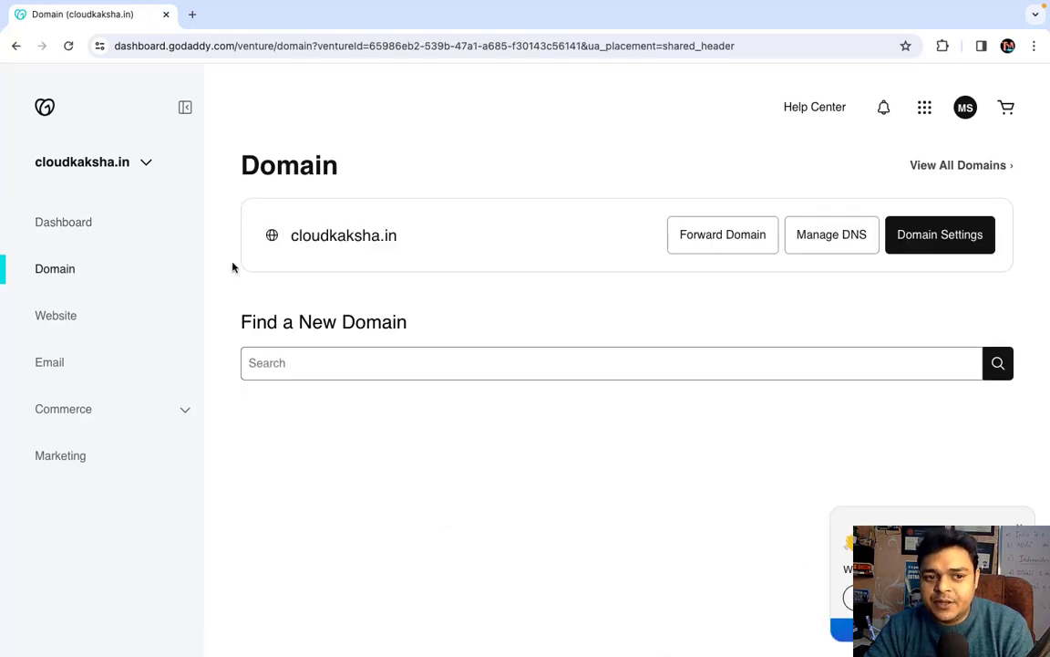
left_click(821, 236)
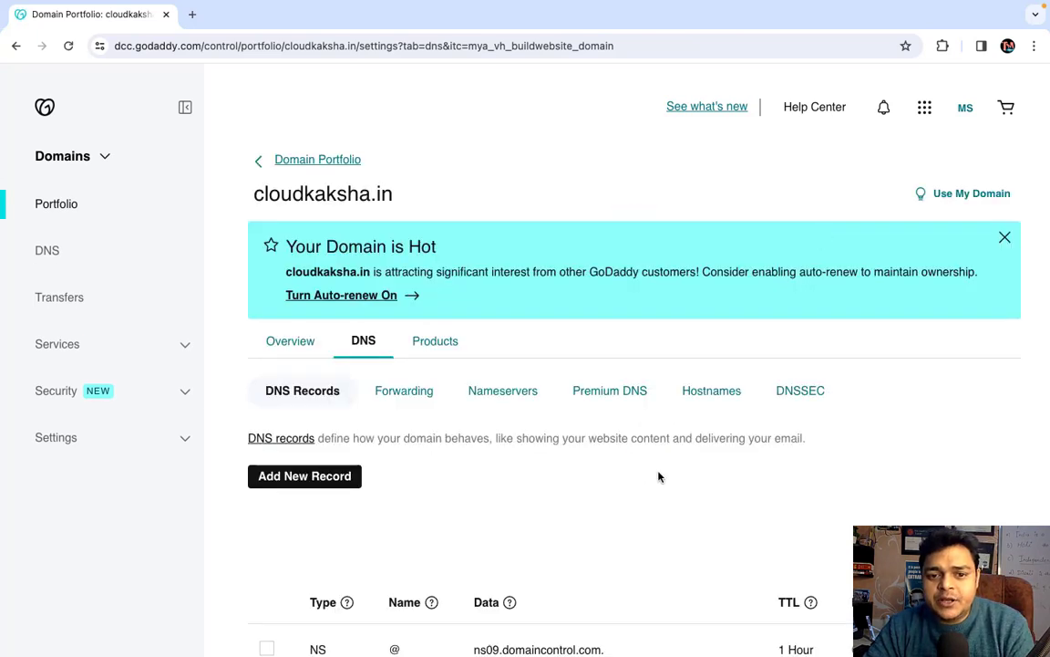
- Delete the existing MX and TXT records from cloudkaksha.in's DNS
scroll(661, 476, "down", 2)
scroll(660, 476, "down", 2)
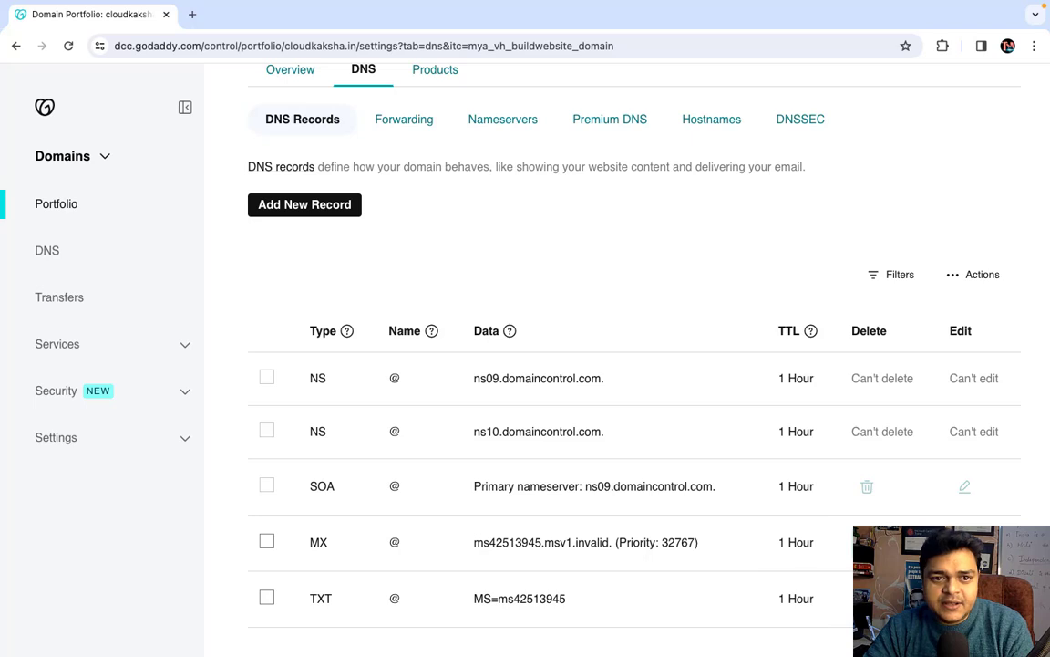
left_click(867, 542)
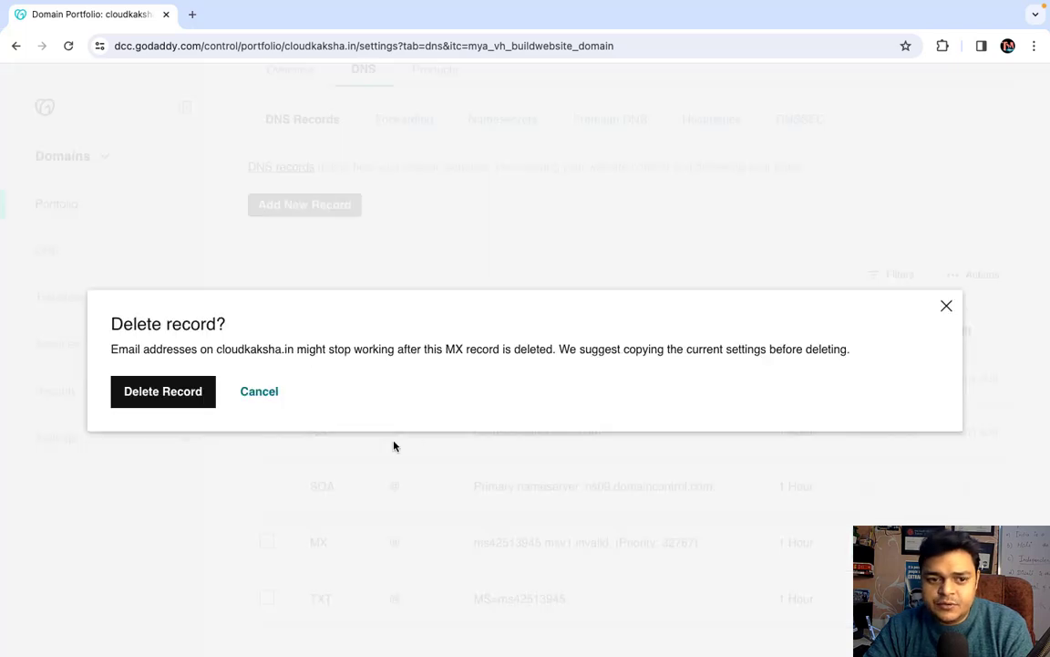
left_click(164, 391)
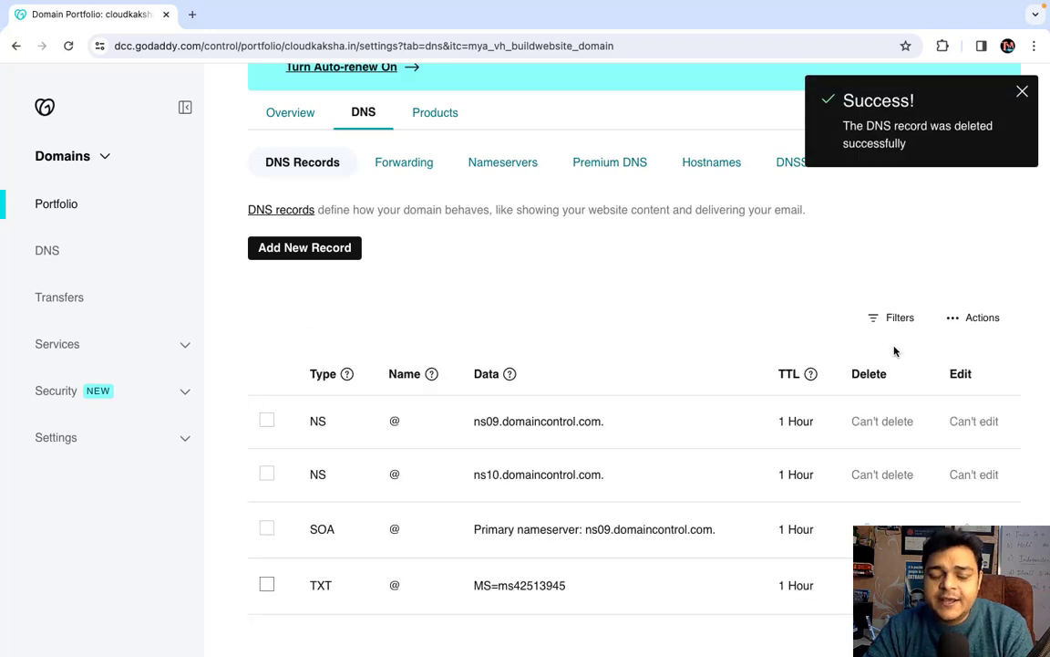
left_click(867, 585)
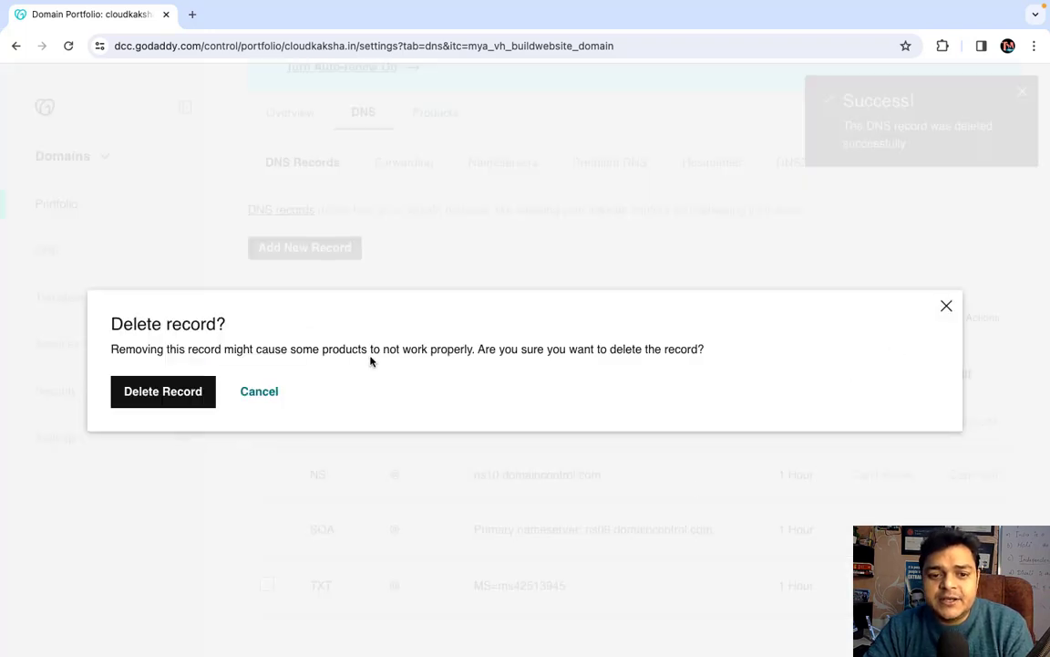
left_click(170, 402)
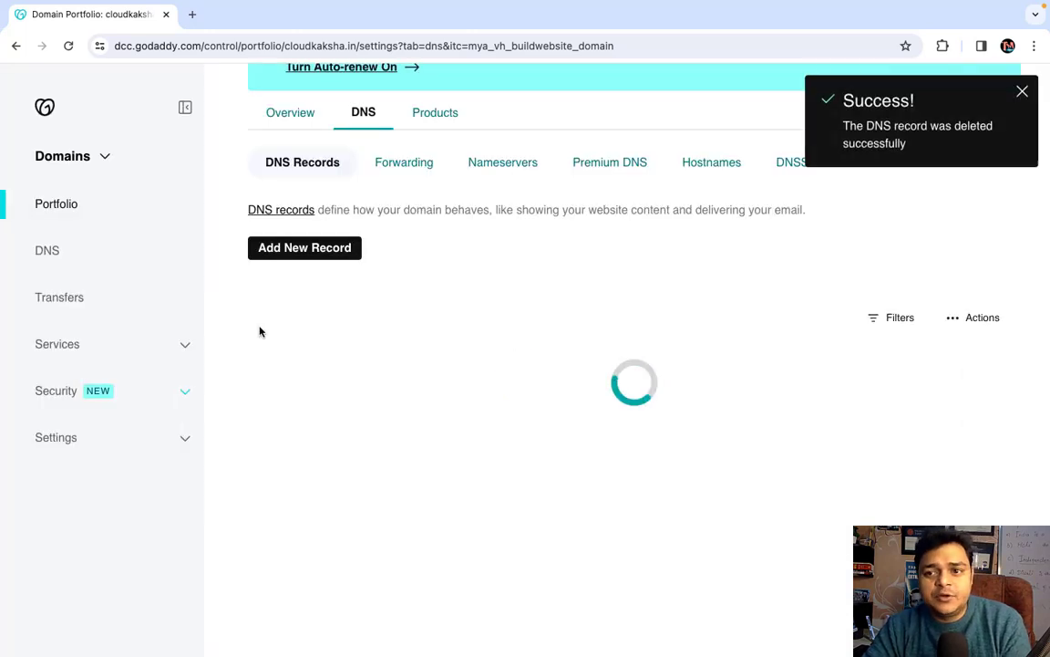
- Dismiss the success message and 'Your Domain is Hot' banner, then return to the admin center
left_click(1024, 95)
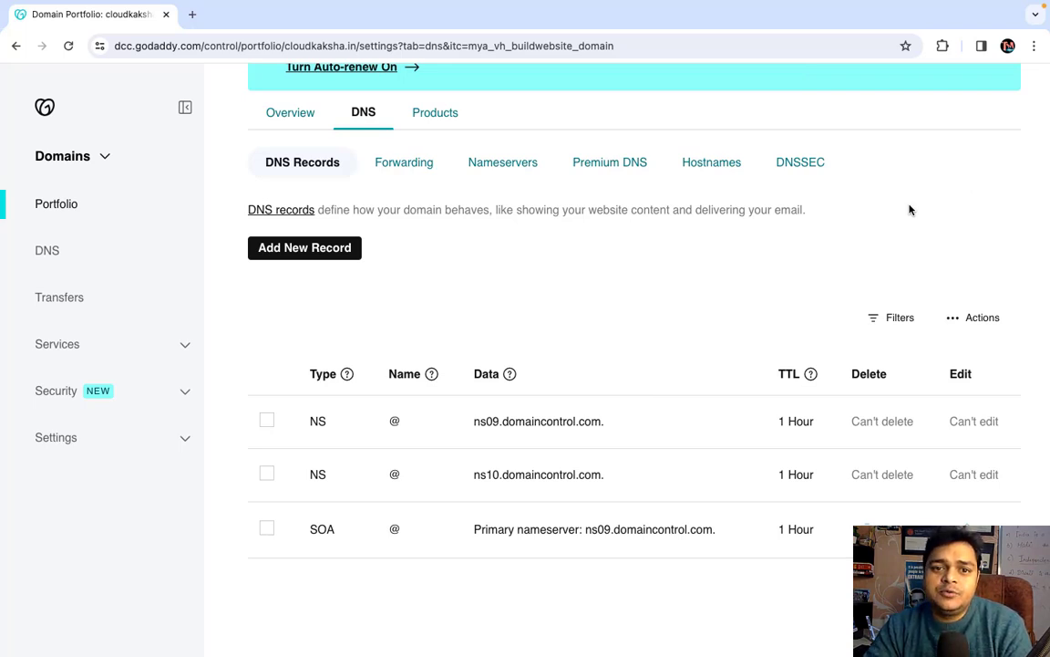
scroll(909, 210, "up", 3)
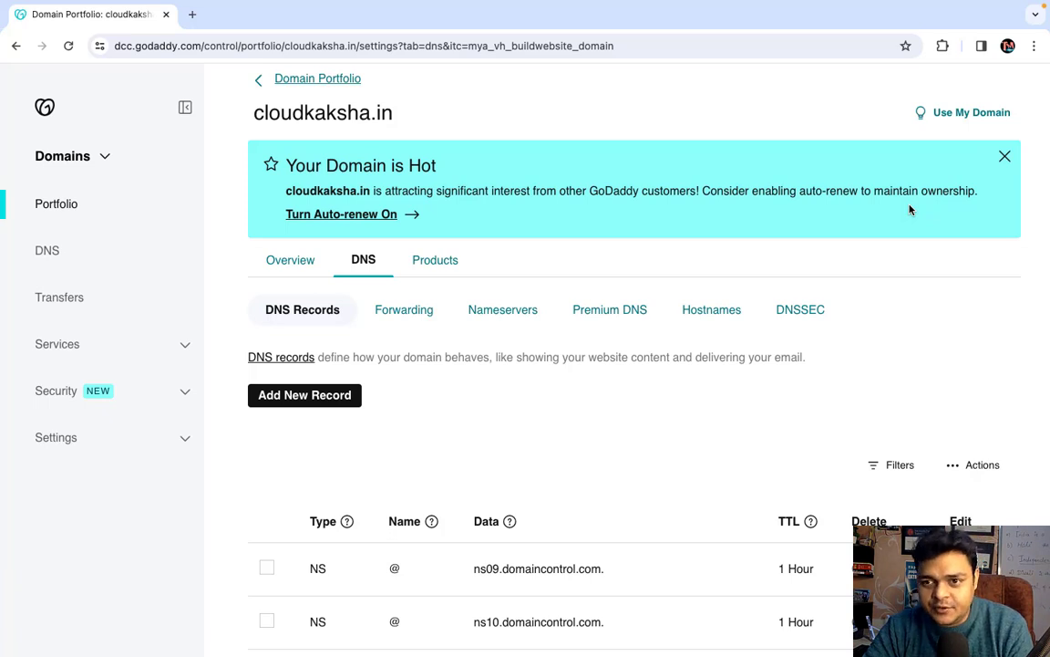
left_click(1004, 156)
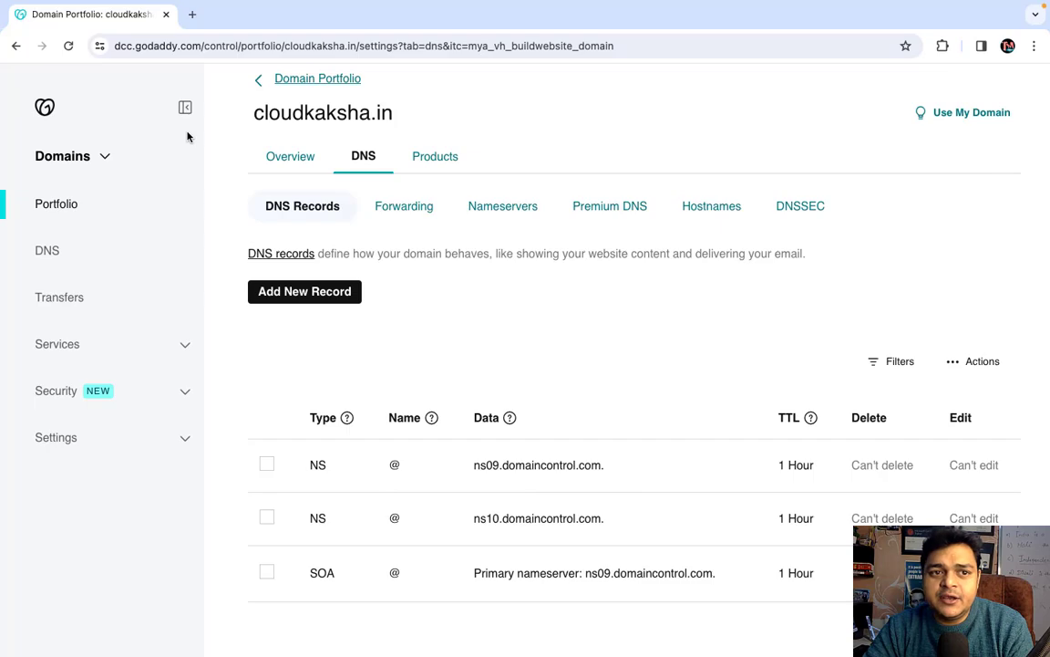
key("ctrl+Left")
key("ctrl+Right")
key("ctrl+Right")
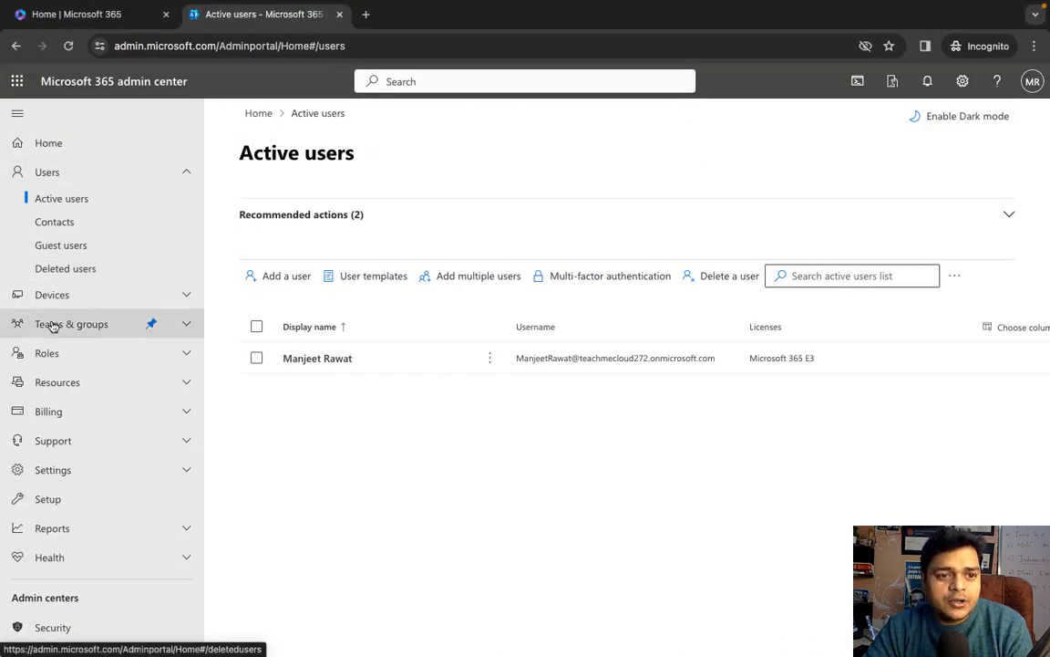
- Go to Settings > Domains and launch the Add domain wizard
left_click(60, 471)
left_click(54, 507)
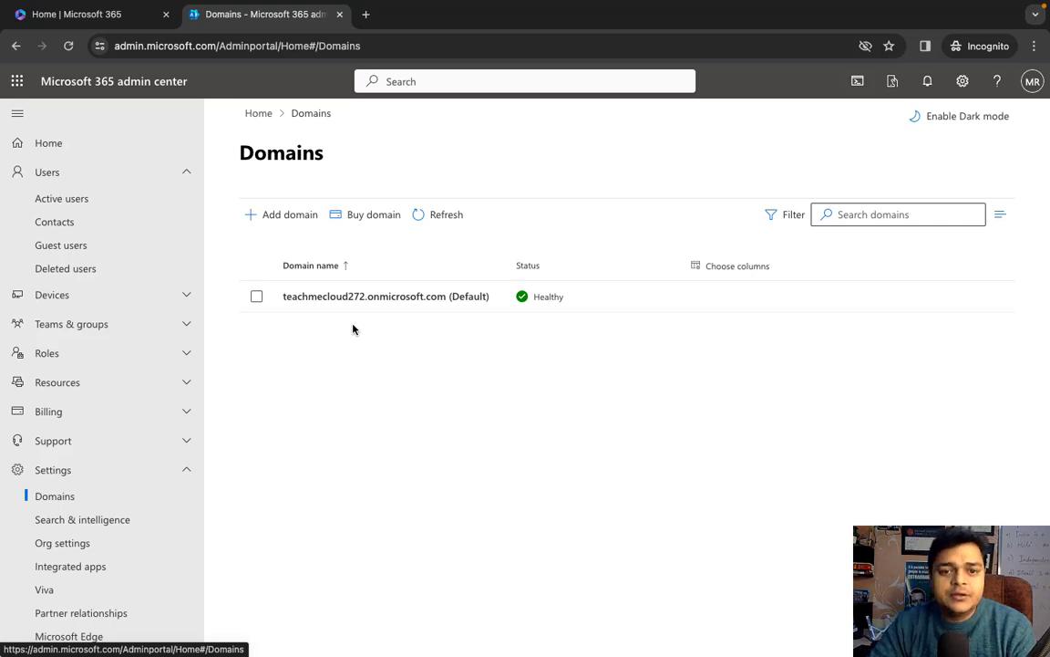
left_click(289, 223)
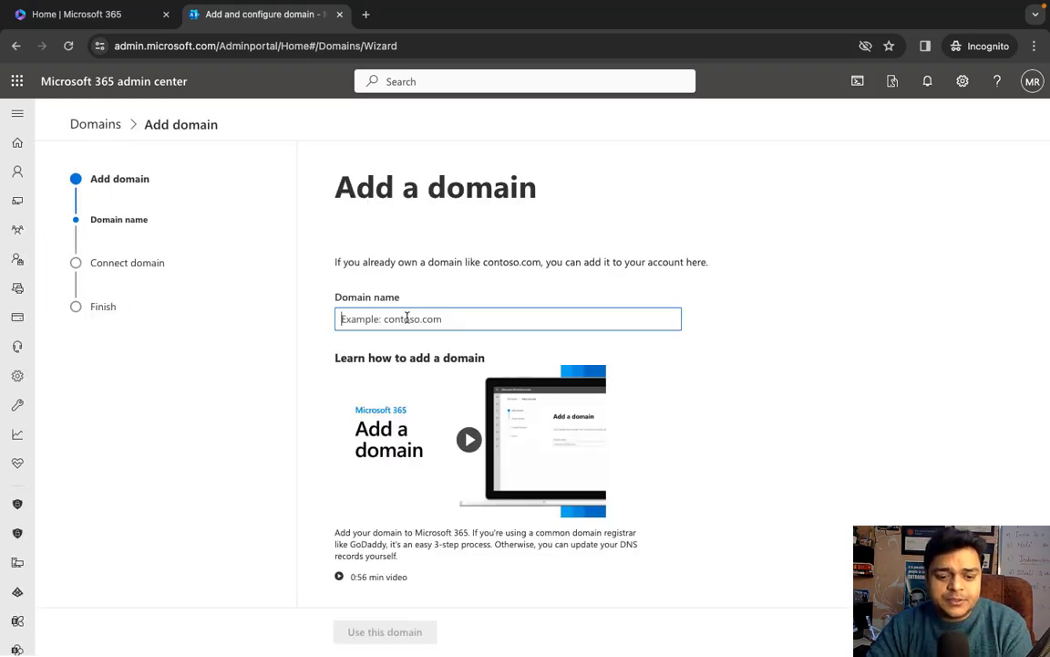
- Enter cloudkaksha.in as the domain and keep 'Add a TXT record' as verification method
type("cloudkak")
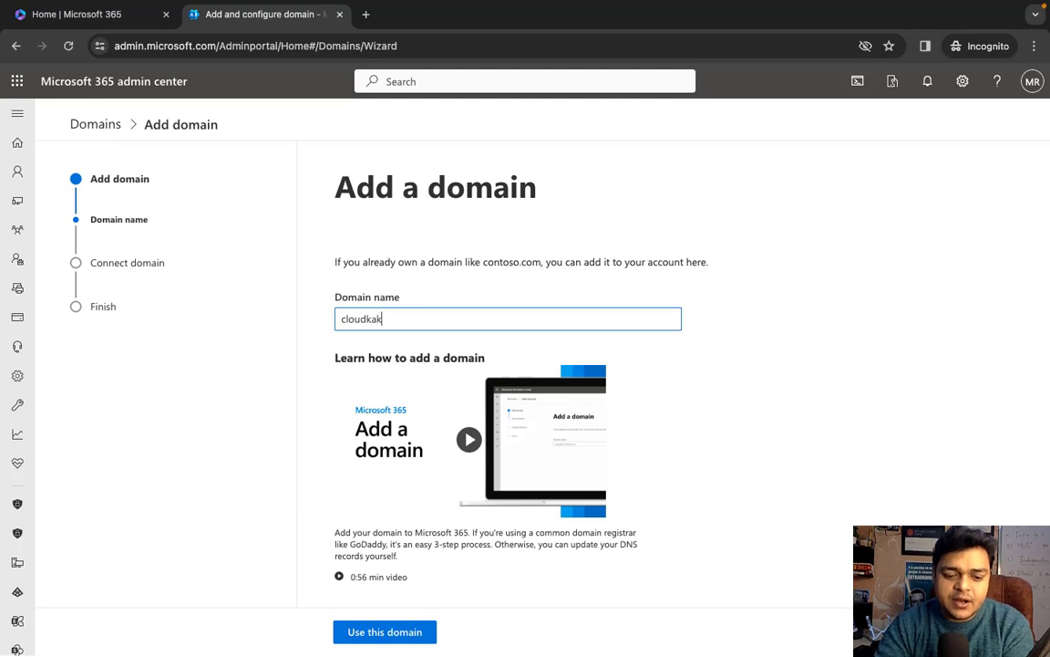
type("sha.in")
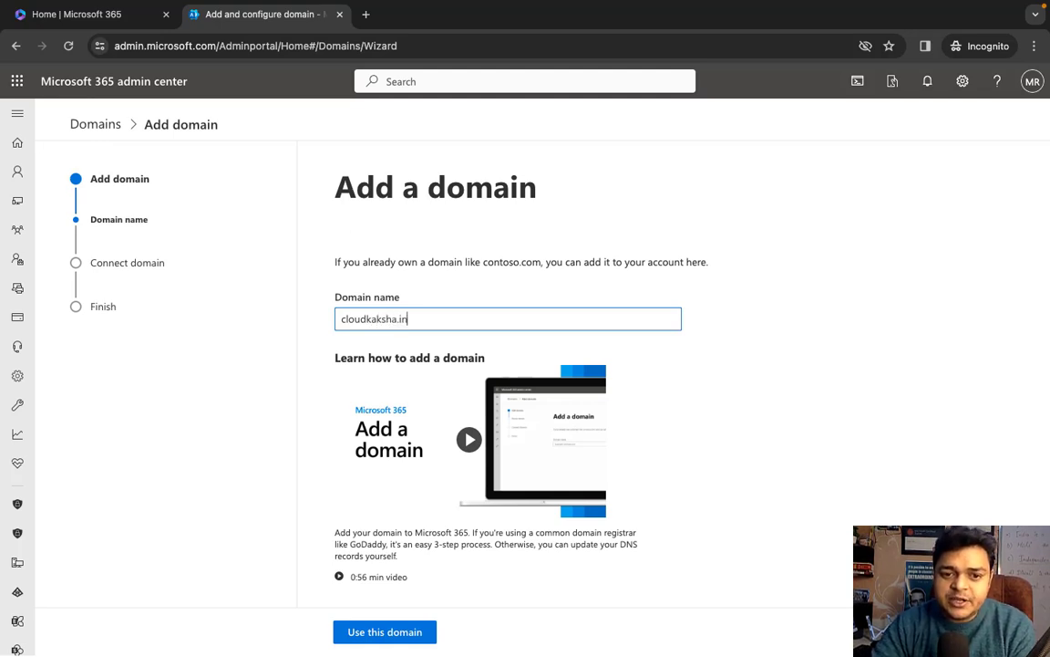
scroll(420, 380, "down", 1)
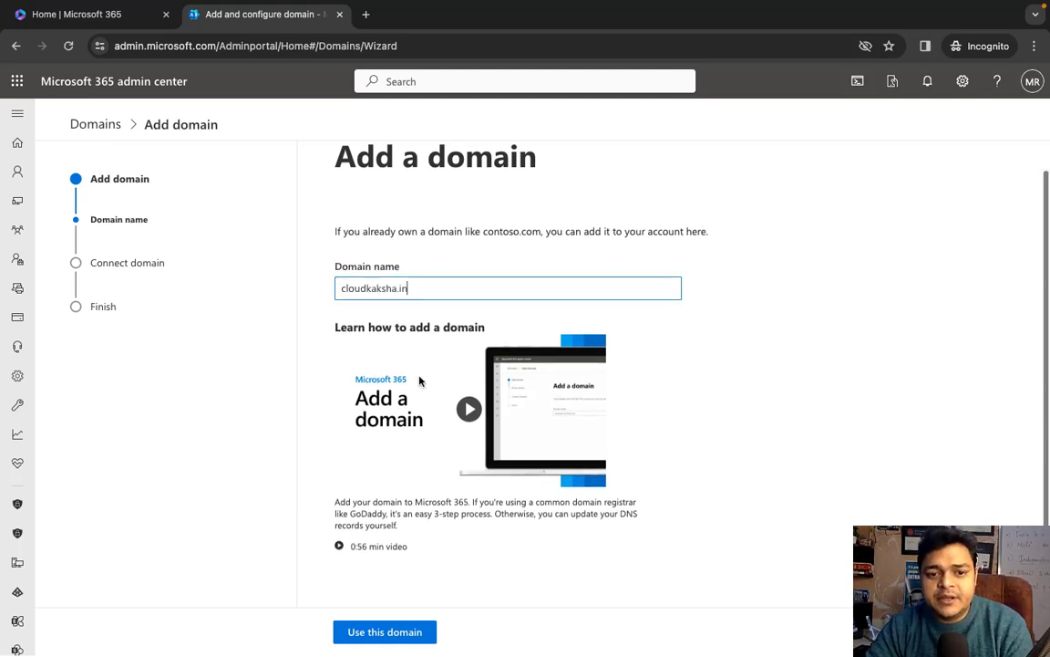
left_click(394, 636)
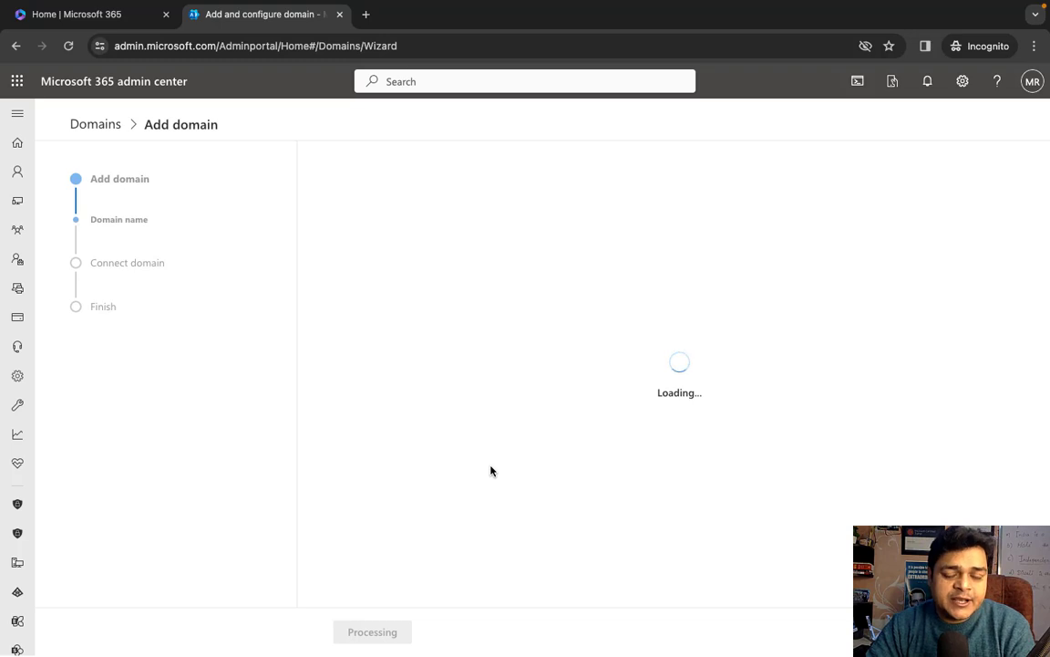
scroll(490, 470, "down", 3)
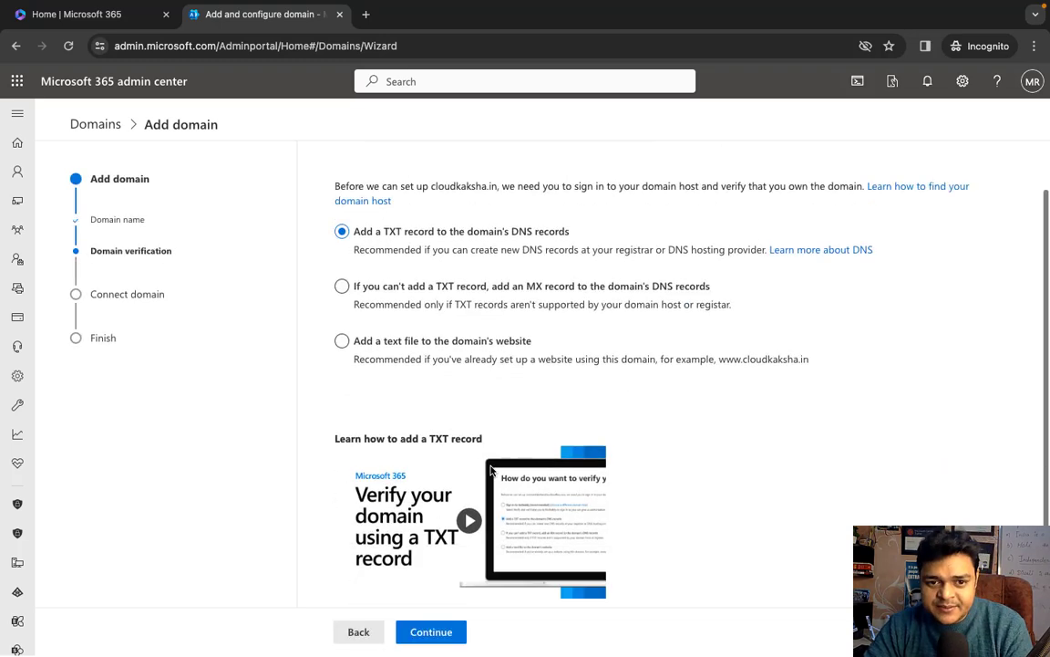
scroll(383, 341, "down", 1)
scroll(383, 435, "up", 4)
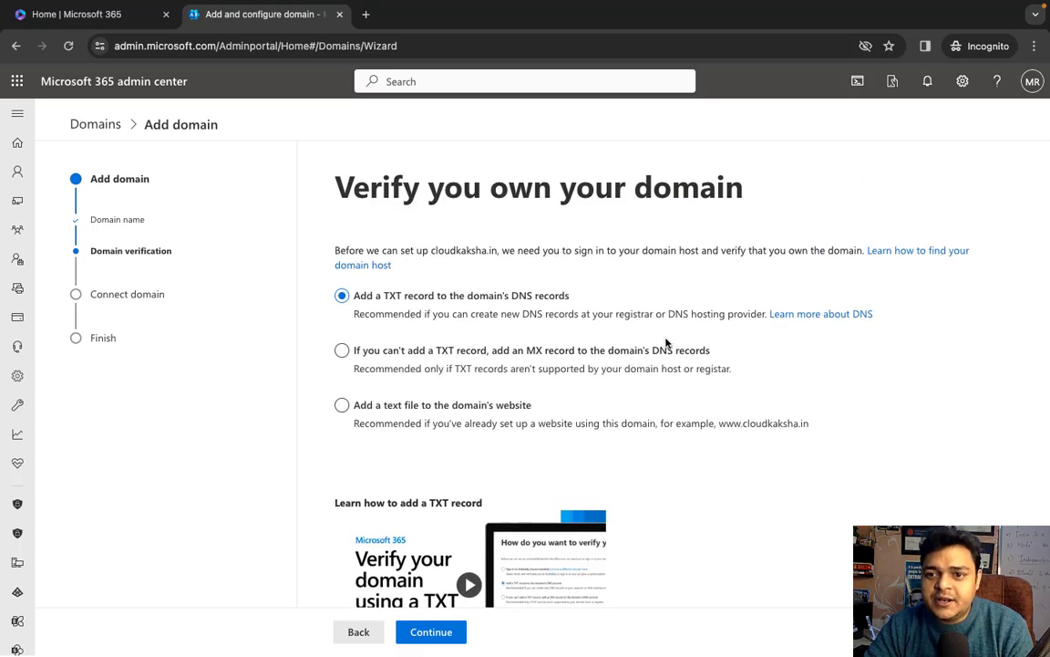
scroll(642, 384, "down", 3)
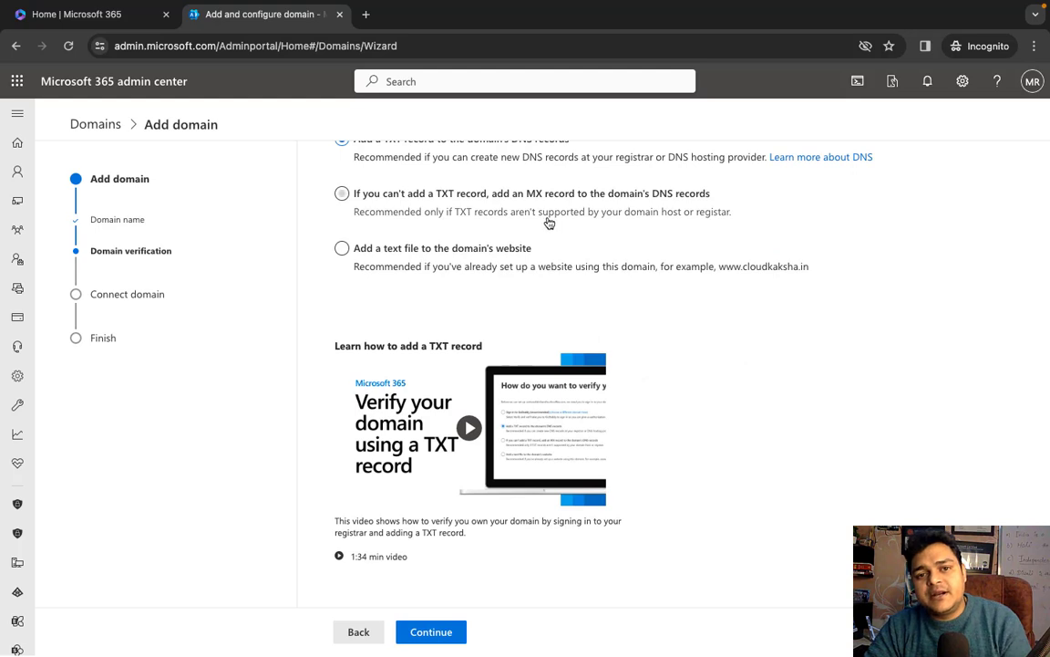
left_click(497, 201)
scroll(497, 203, "up", 3)
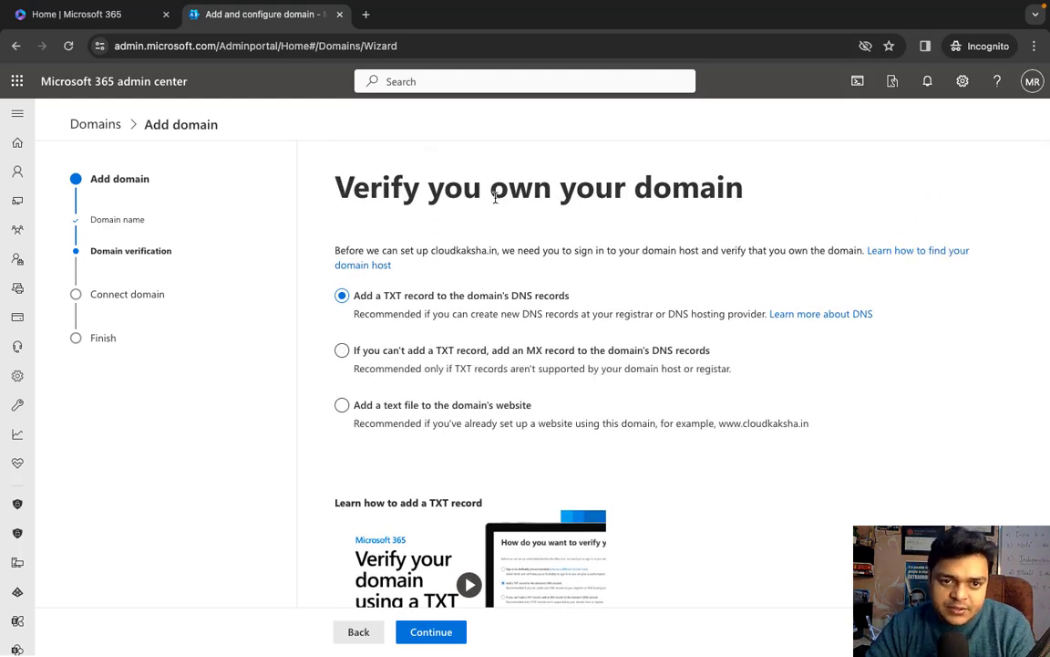
scroll(495, 196, "down", 3)
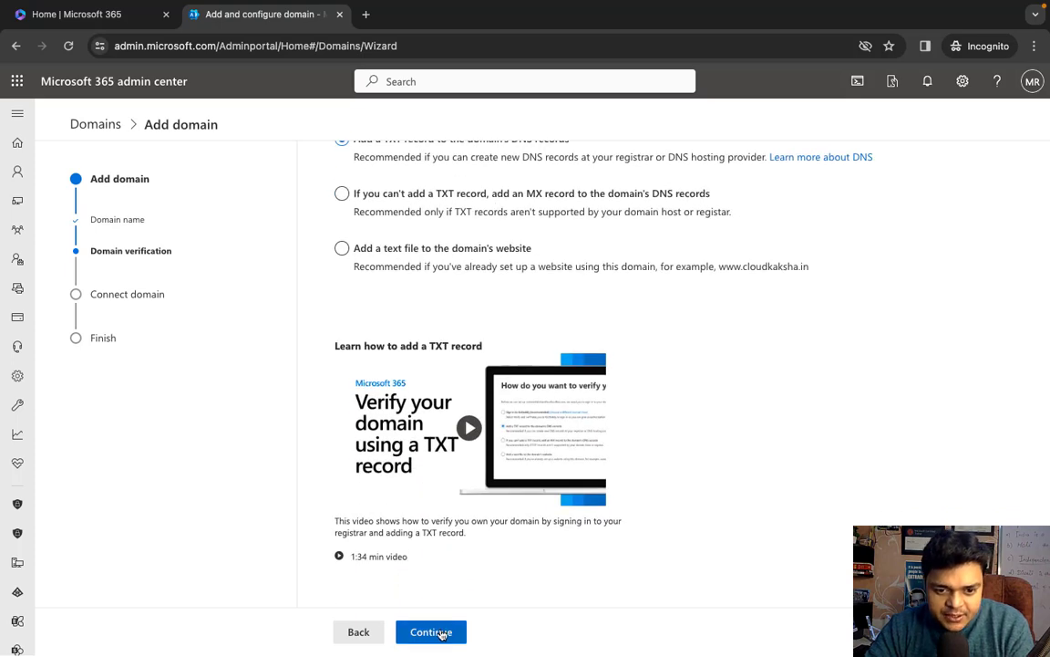
- Continue to the TXT verification record, copy its value, and switch to GoDaddy's DNS records
left_click(432, 632)
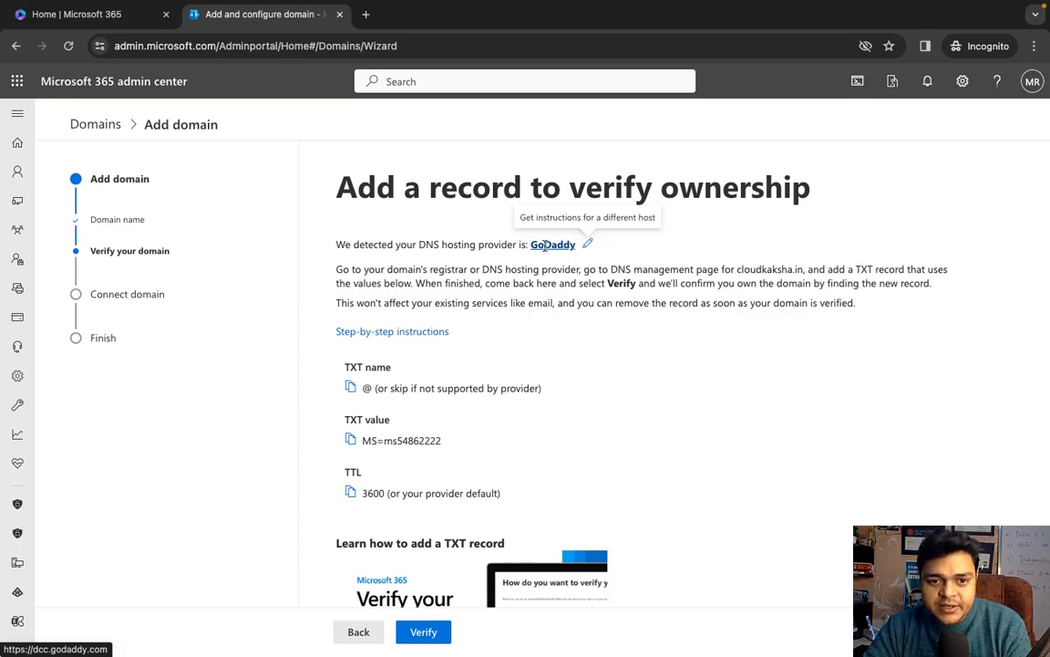
scroll(369, 394, "down", 1)
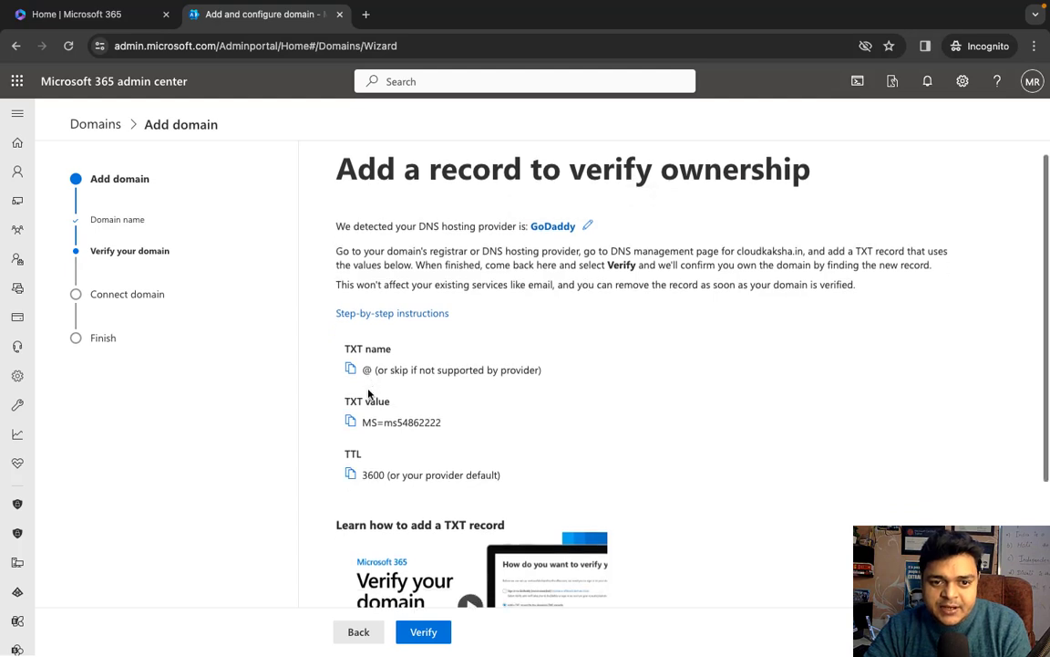
scroll(368, 394, "down", 1)
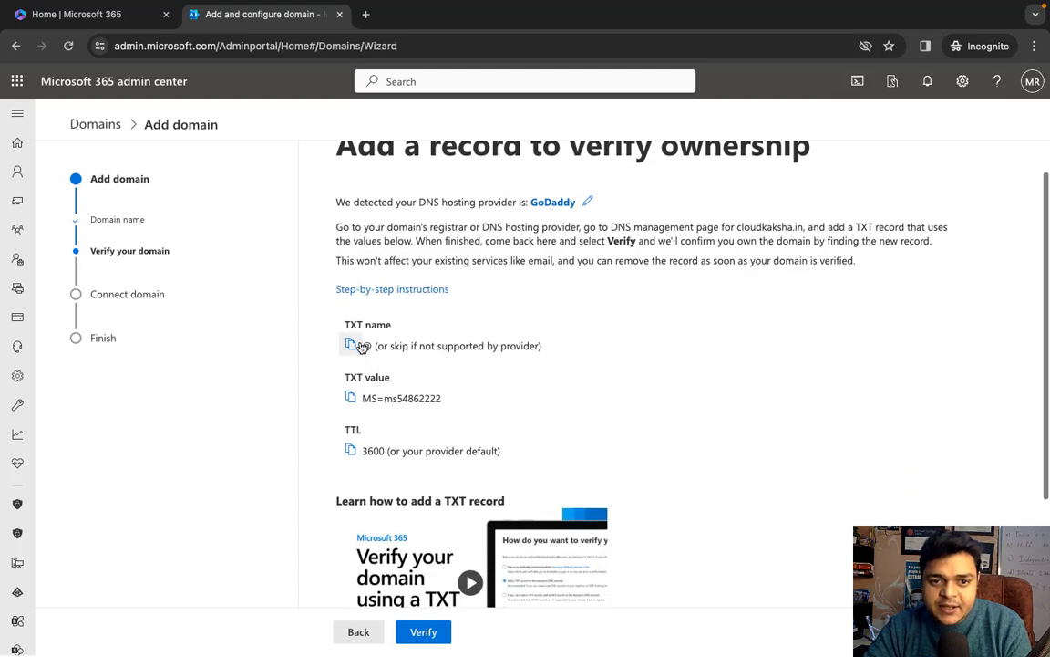
left_click(351, 399)
left_click(352, 402)
key("ctrl+Right")
key("ctrl+Left")
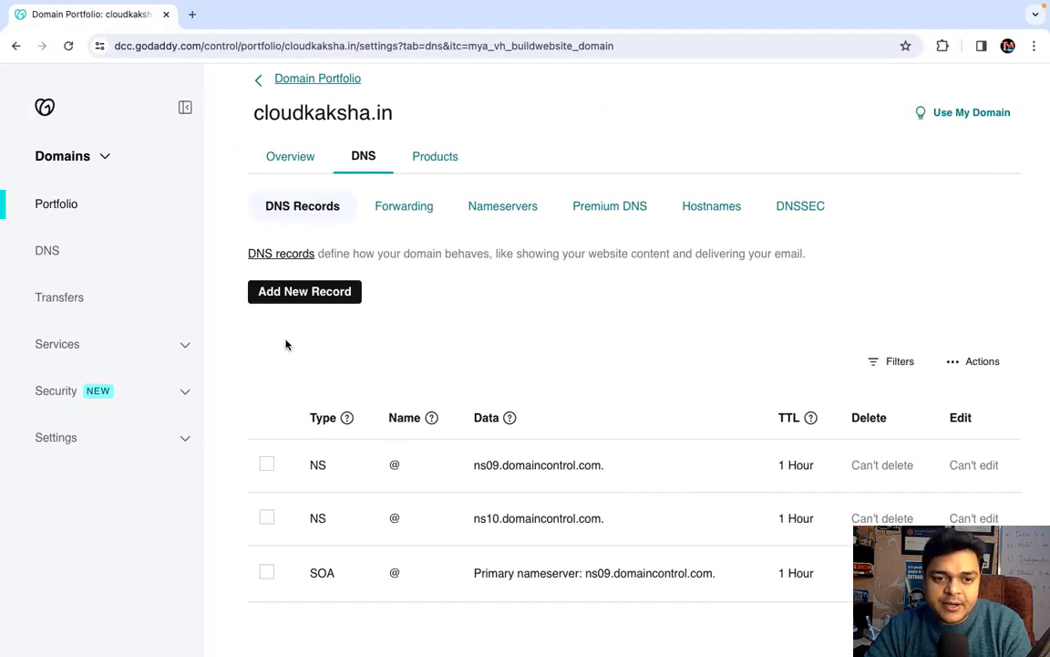
- Add a TXT record named @ with the pasted verification value and custom TTL 3600 seconds
left_click(294, 293)
left_click(316, 398)
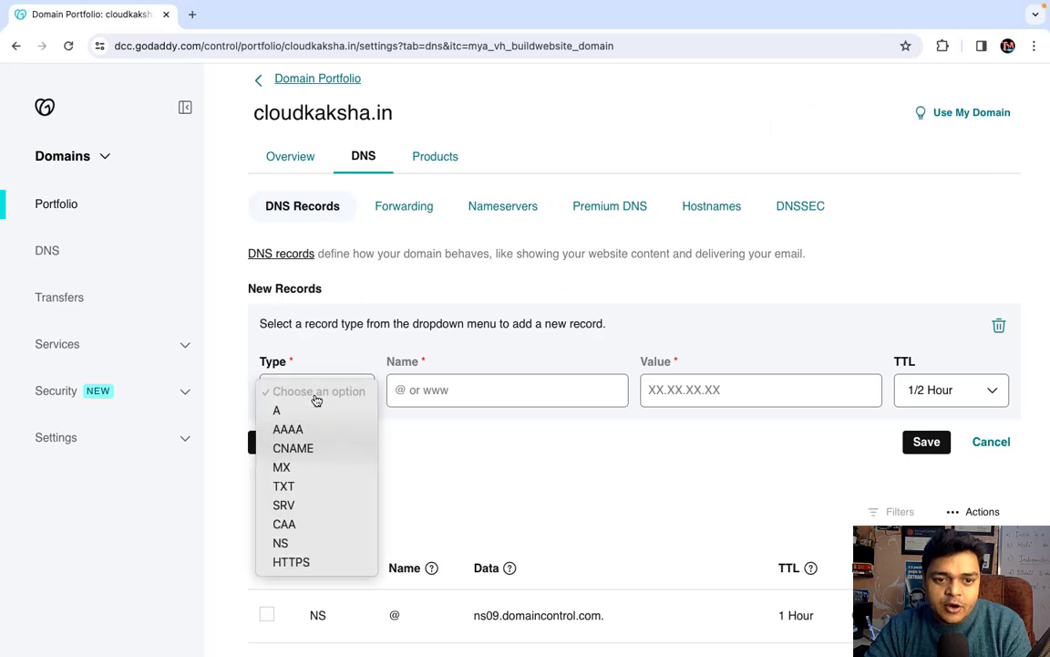
left_click(284, 487)
left_click(436, 390)
left_click(474, 421)
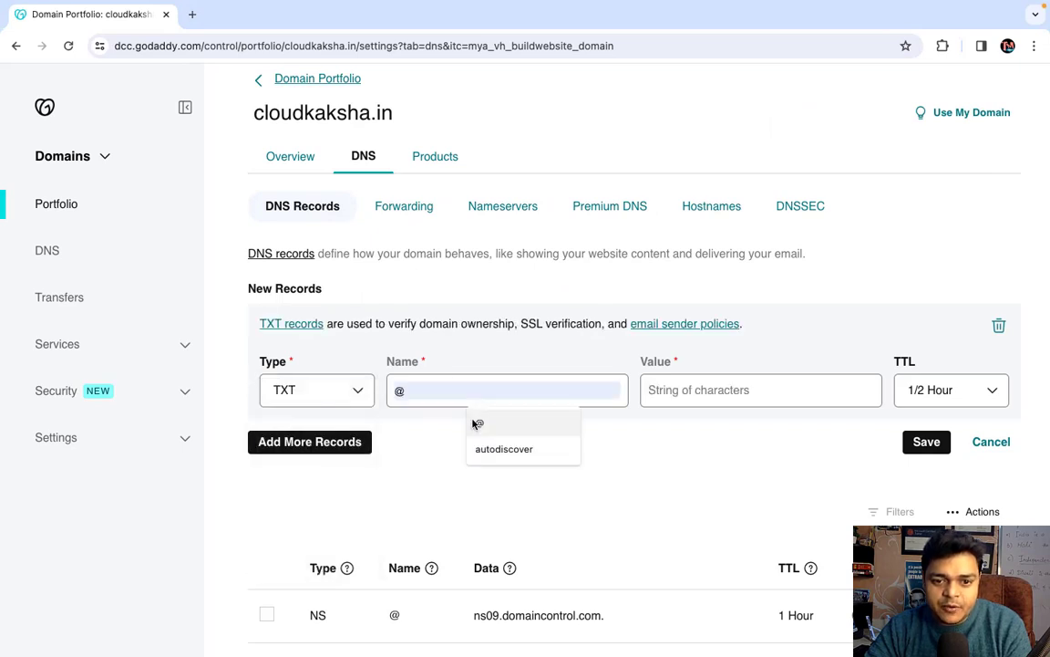
left_click(697, 384)
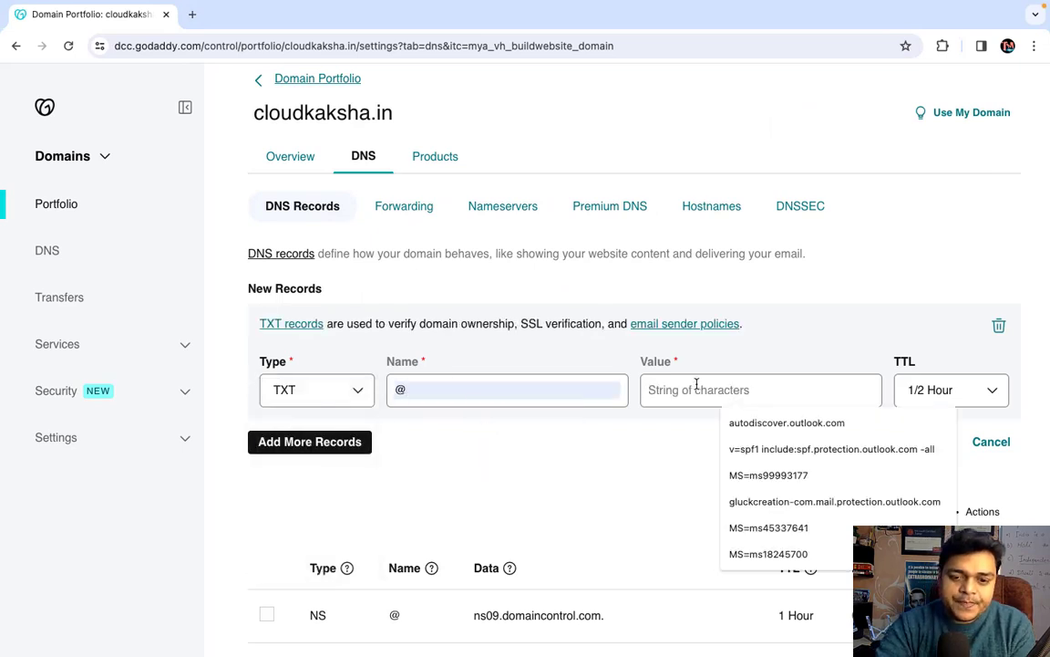
key("super+v")
left_click(949, 391)
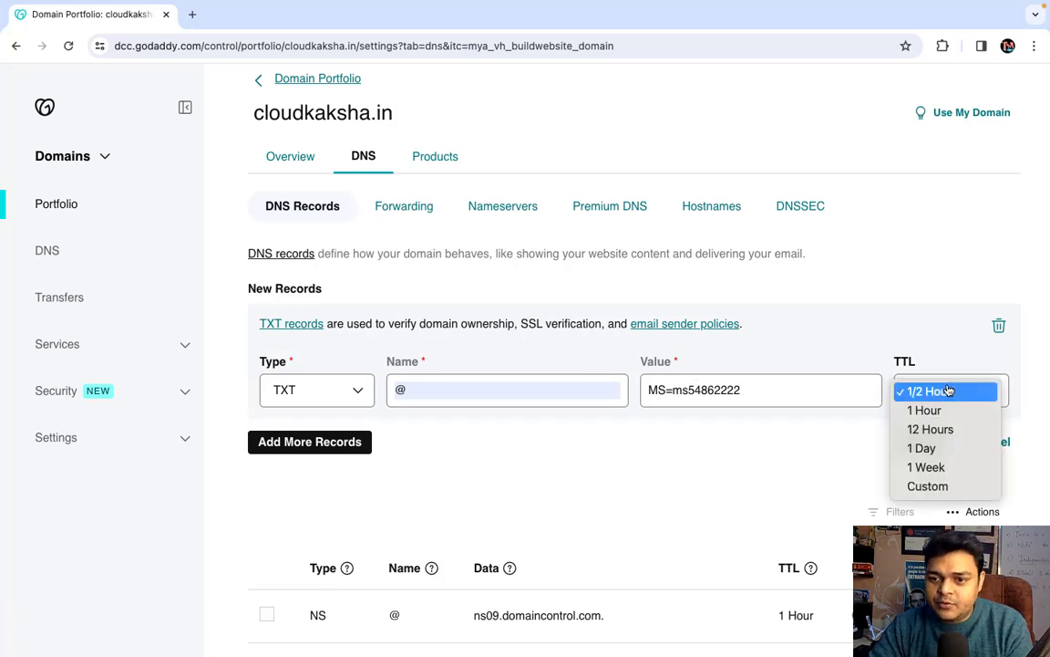
left_click(926, 486)
left_click(921, 444)
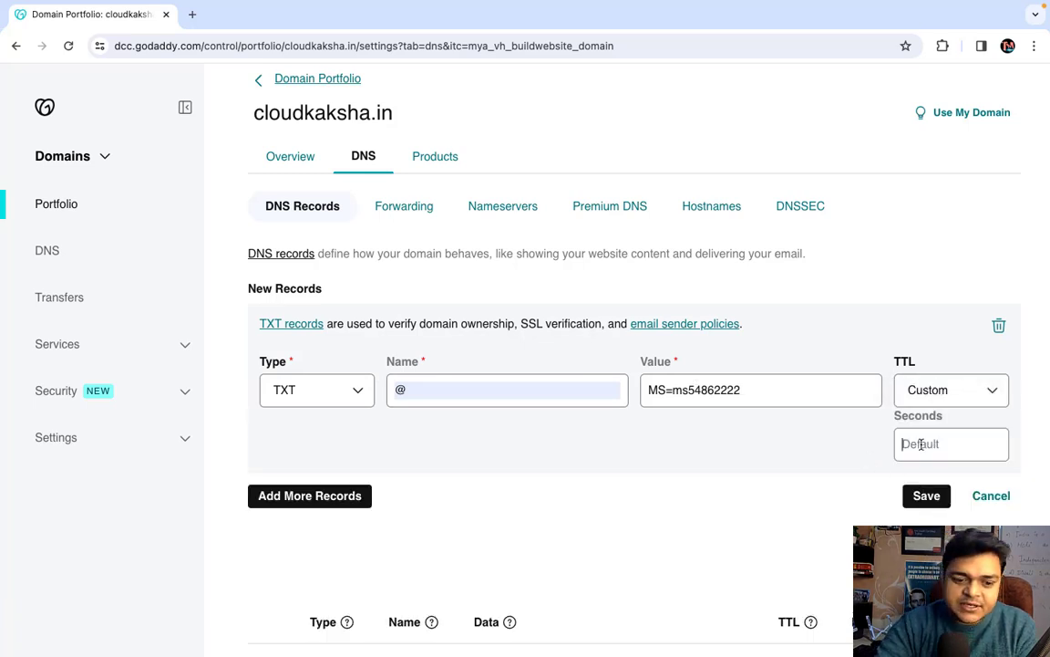
type("3600")
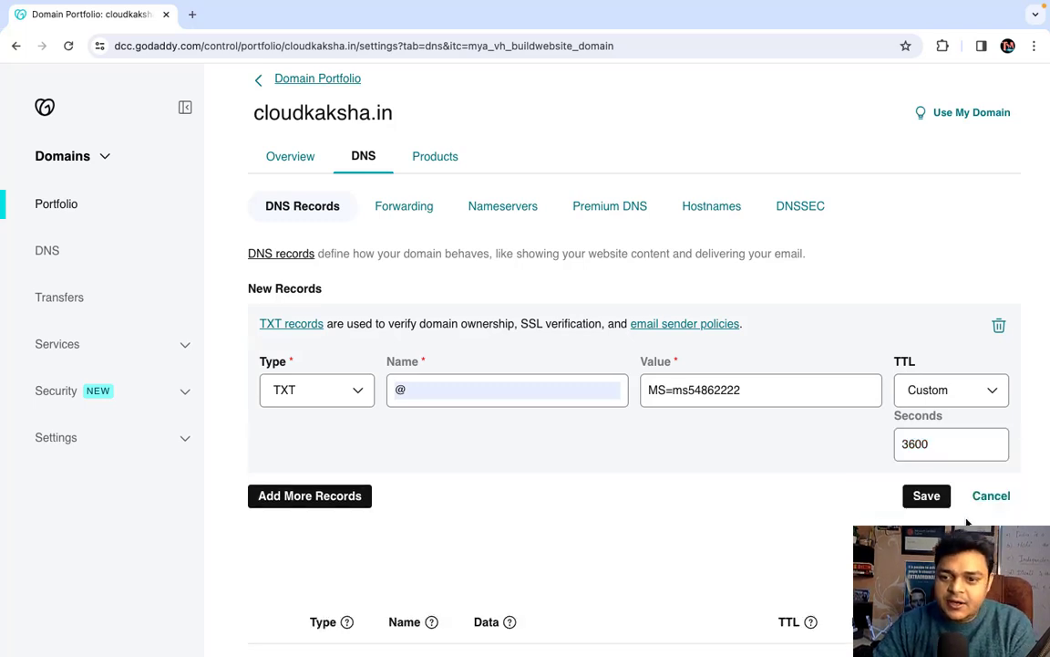
left_click(928, 497)
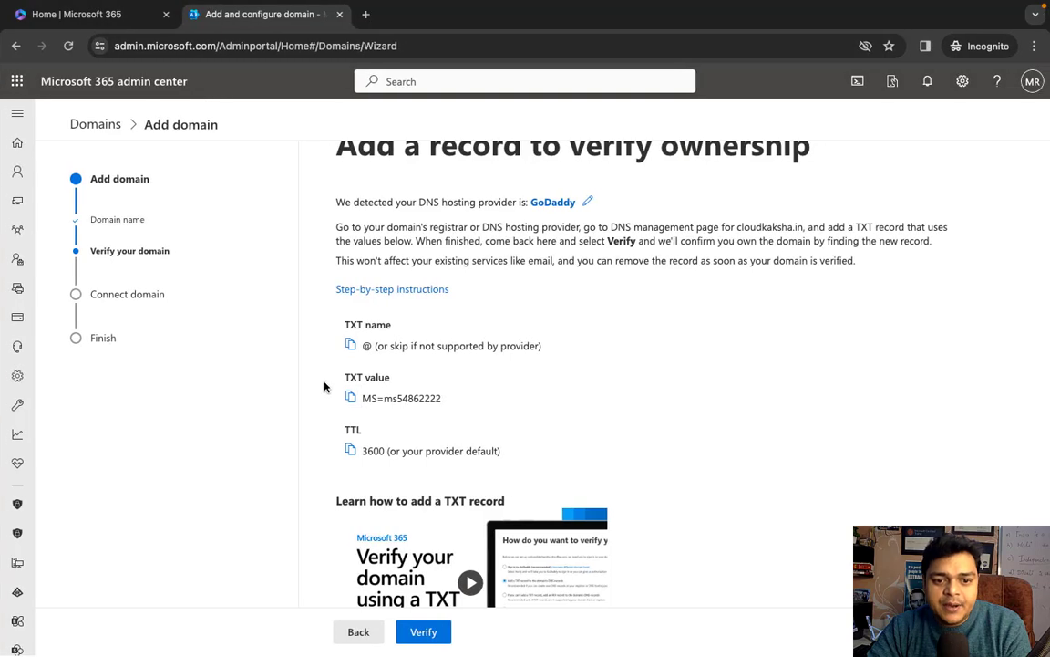
- Run Verify for cloudkaksha.in, retrying until ownership is confirmed
scroll(292, 342, "down", 5)
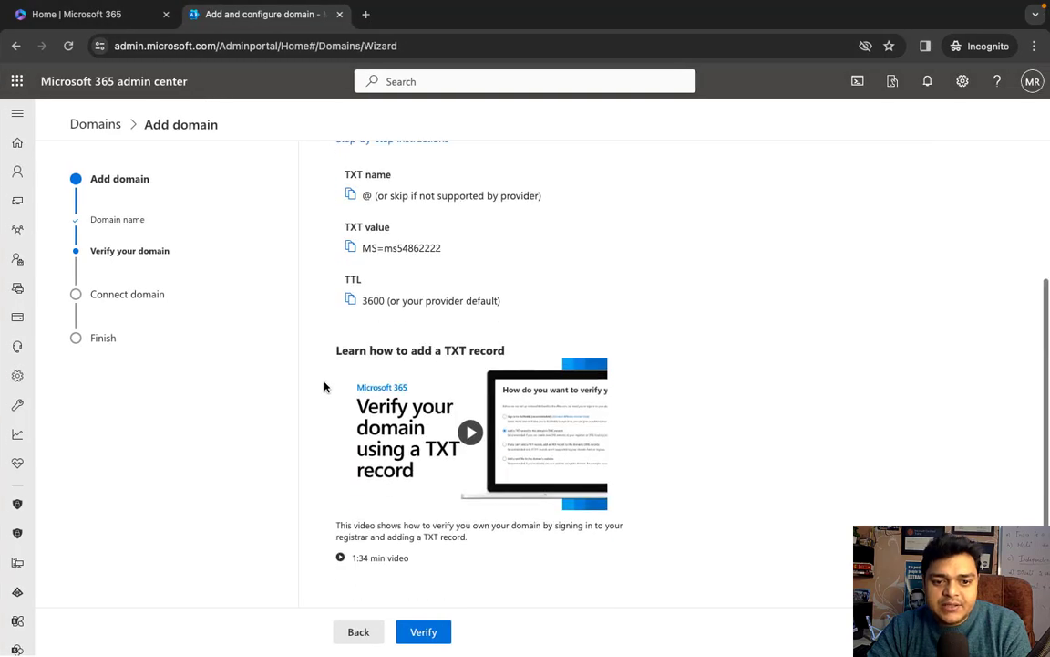
left_click(427, 631)
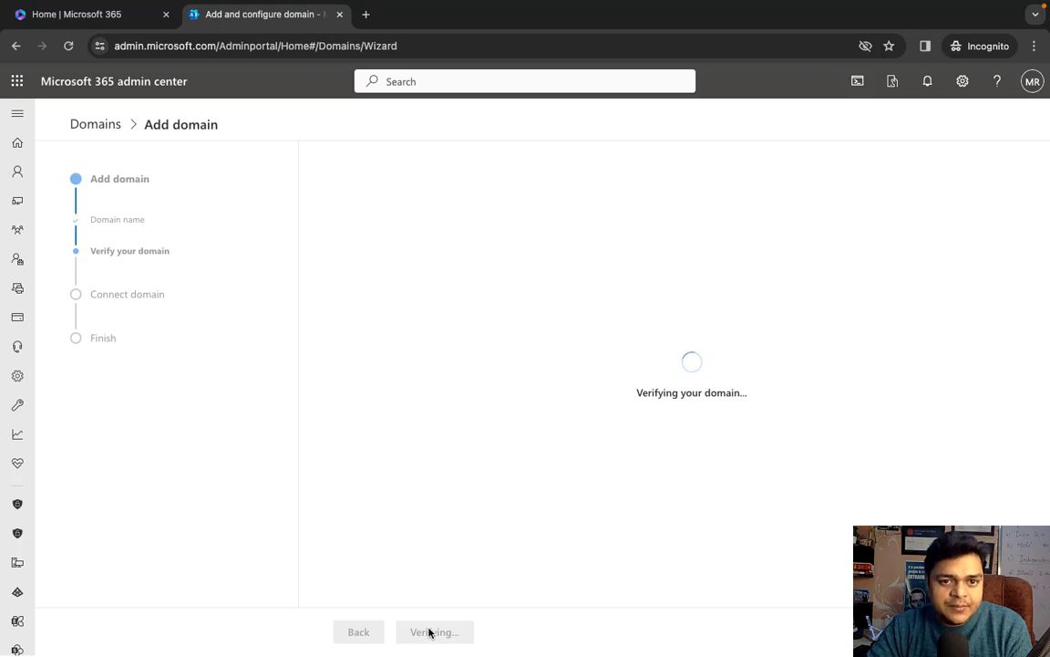
left_click(428, 631)
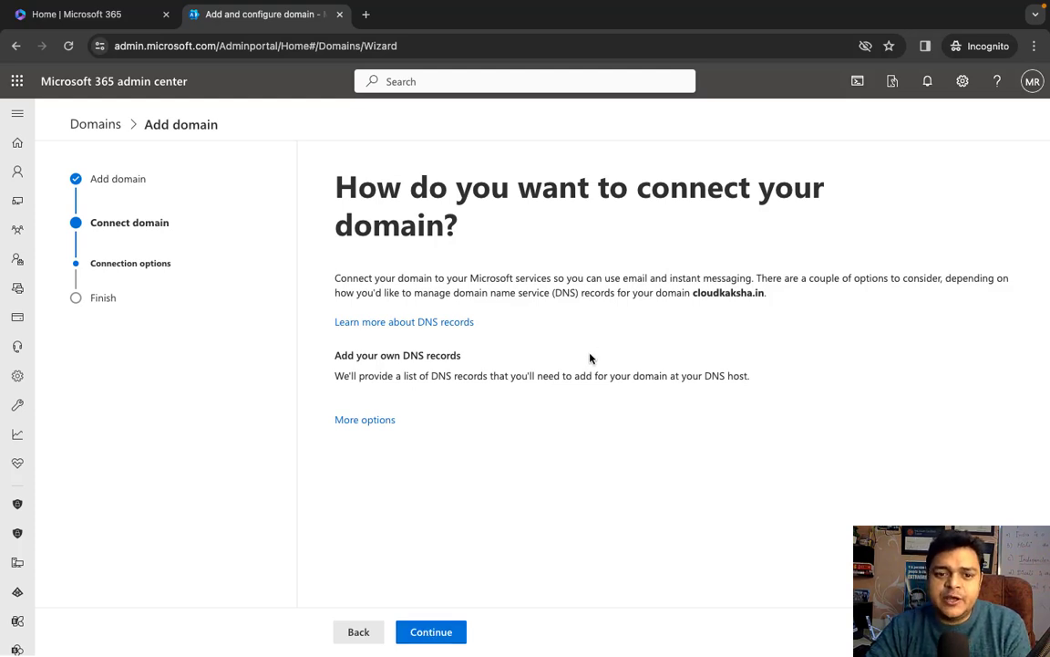
- Choose to add DNS records manually and copy the expected MX record's priority value
left_click(433, 636)
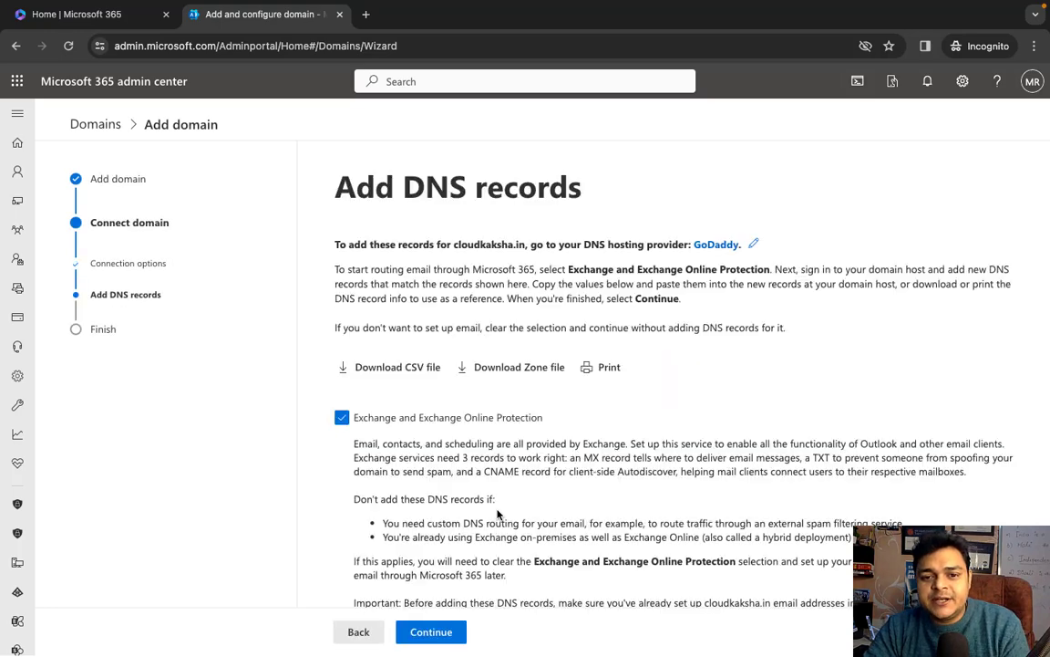
scroll(497, 515, "down", 3)
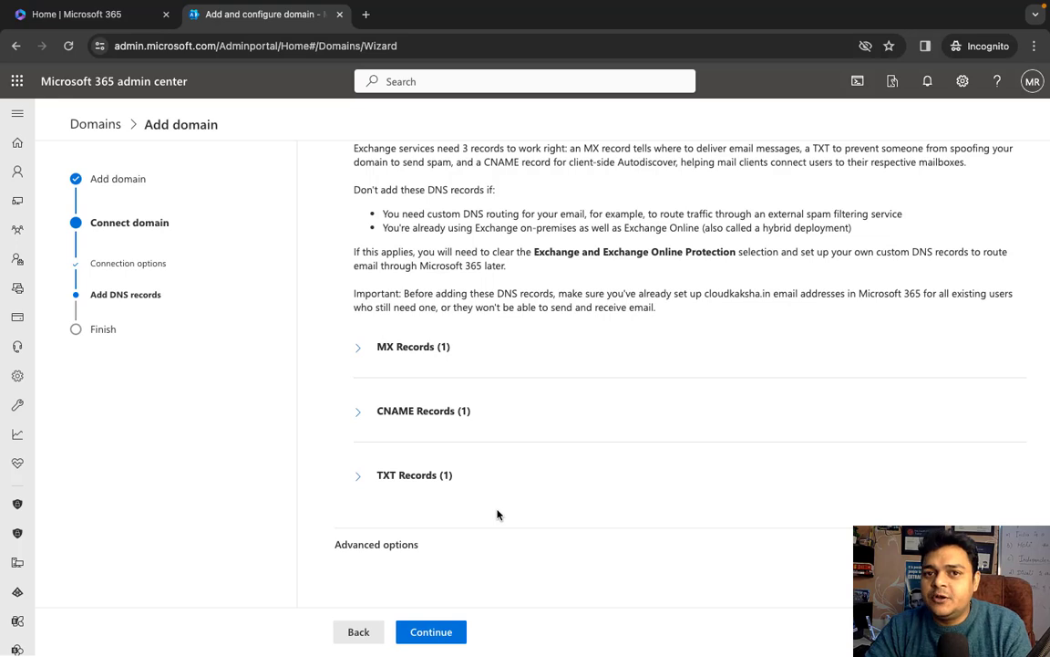
left_click(359, 354)
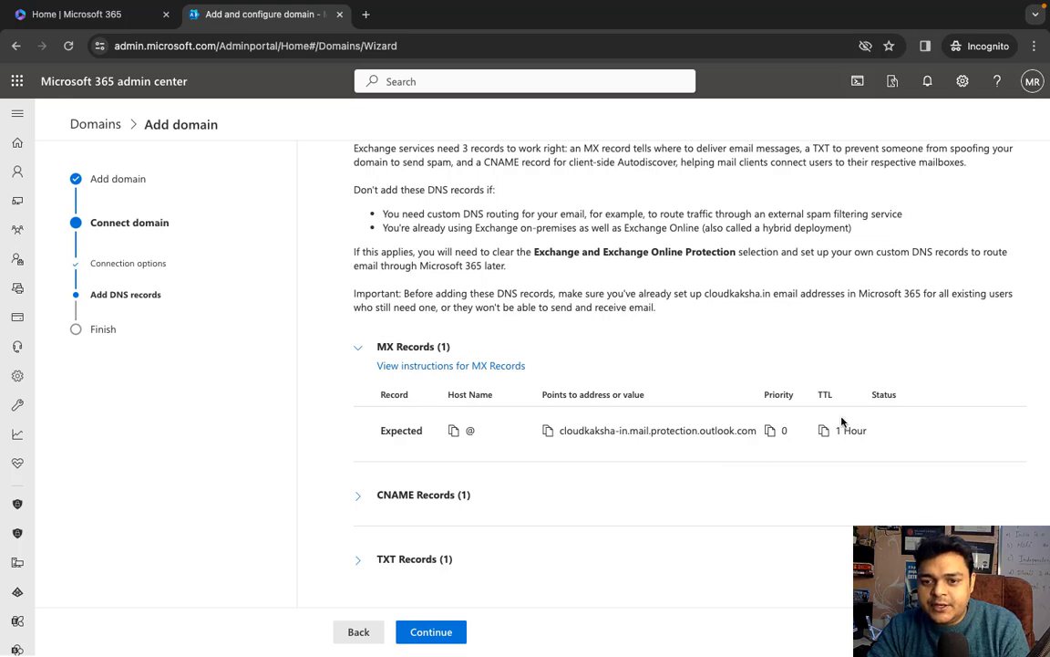
left_click(770, 430)
key("ctrl+Left")
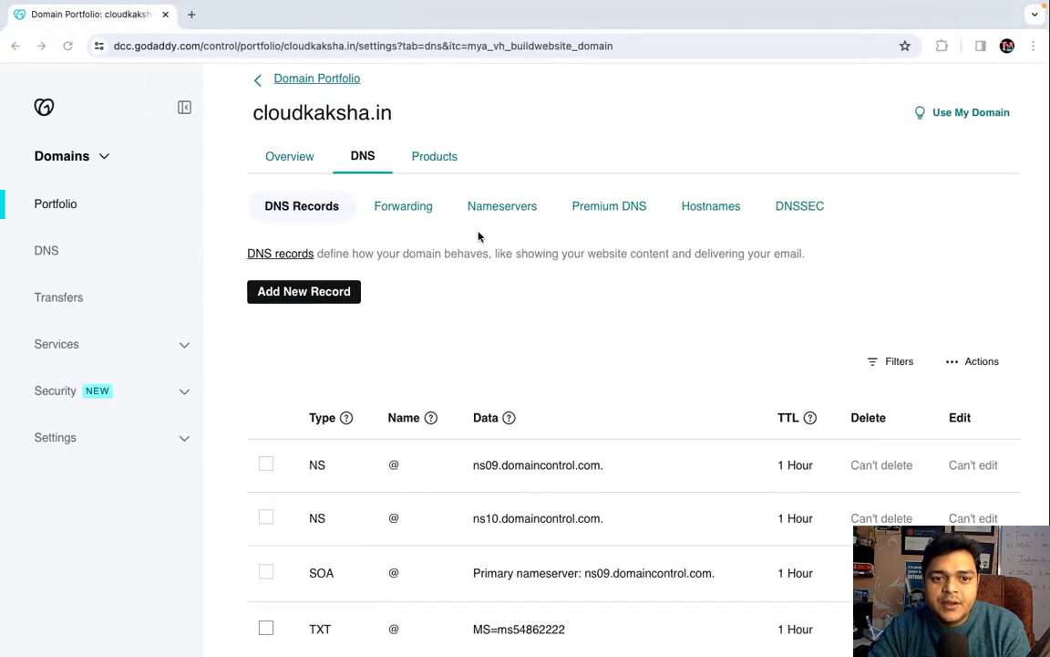
- Start a new GoDaddy MX record with name @ and priority 0
left_click(303, 292)
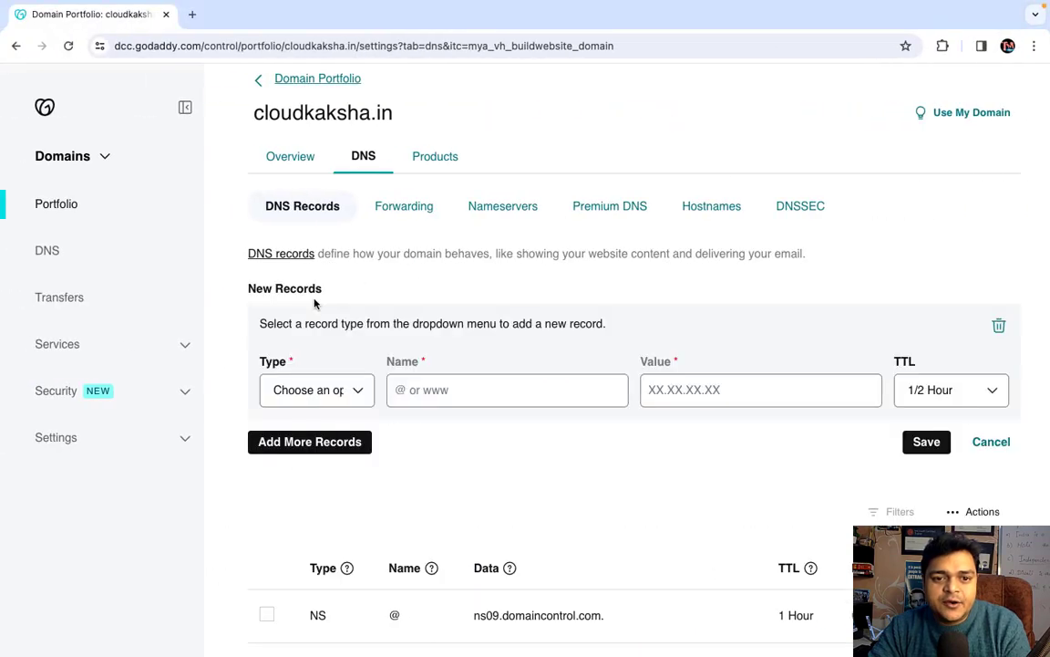
left_click(345, 392)
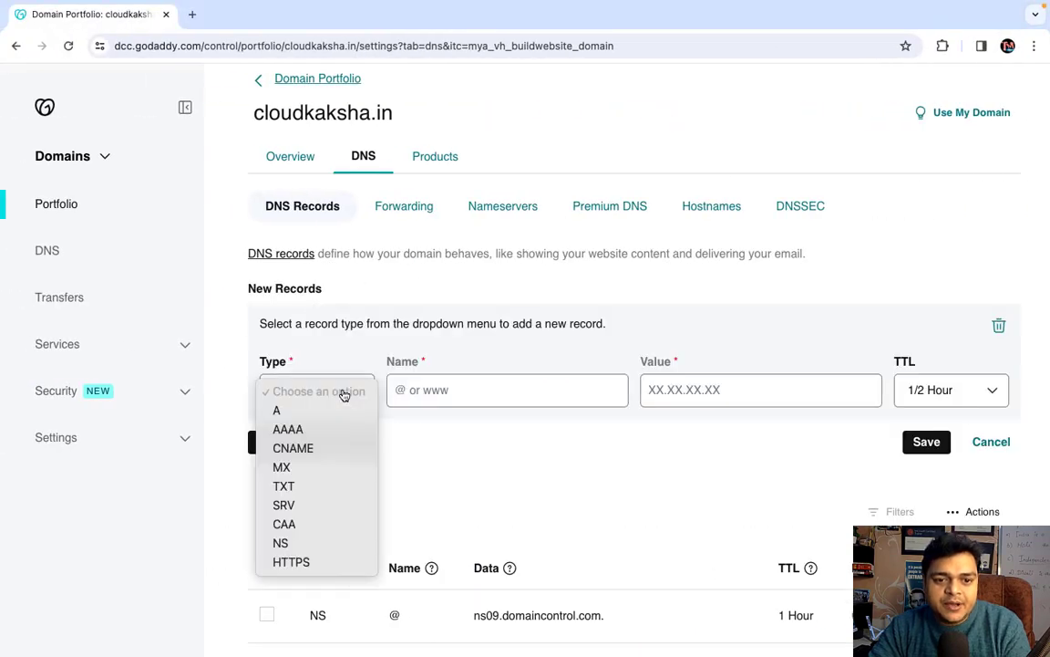
left_click(298, 466)
left_click(466, 392)
left_click(479, 424)
left_click(620, 389)
type("00")
key("BackSpace")
type("0")
- Paste cloudkaksha-in.mail.protection.outlook.com as the MX value, set TTL to 1 Hour, and save
key("ctrl+Right")
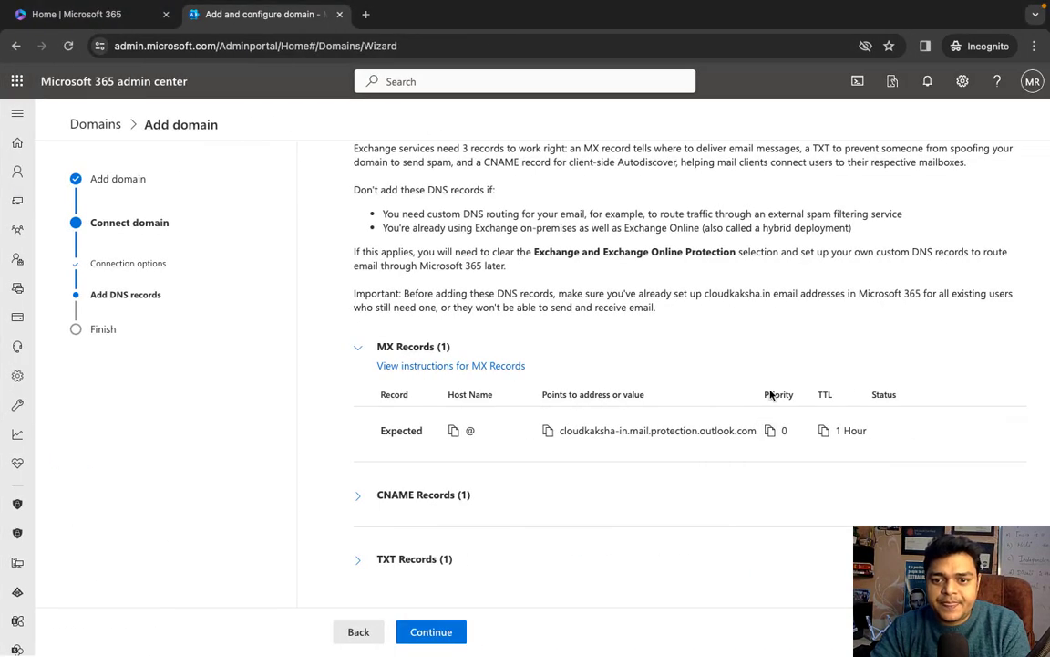
left_click(548, 430)
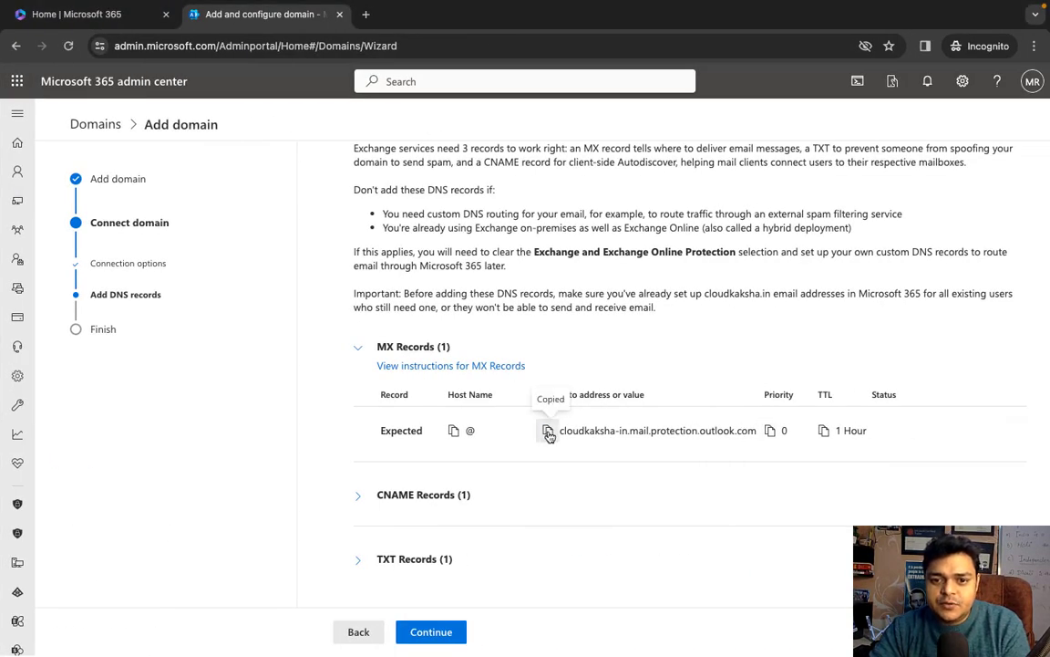
key("ctrl+Left")
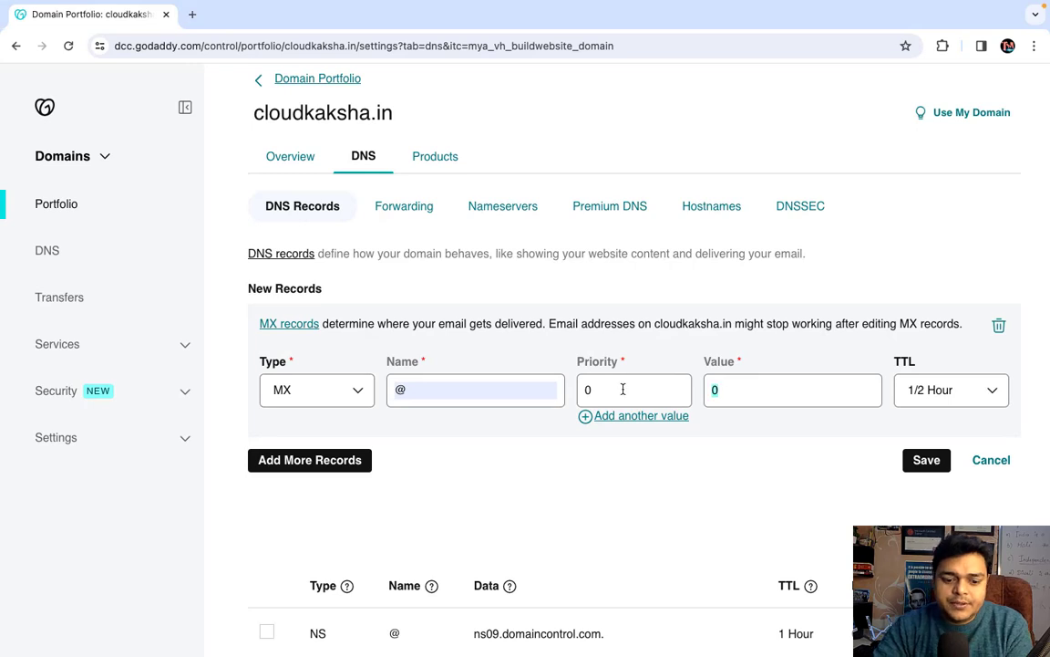
key("super+v")
left_click(964, 398)
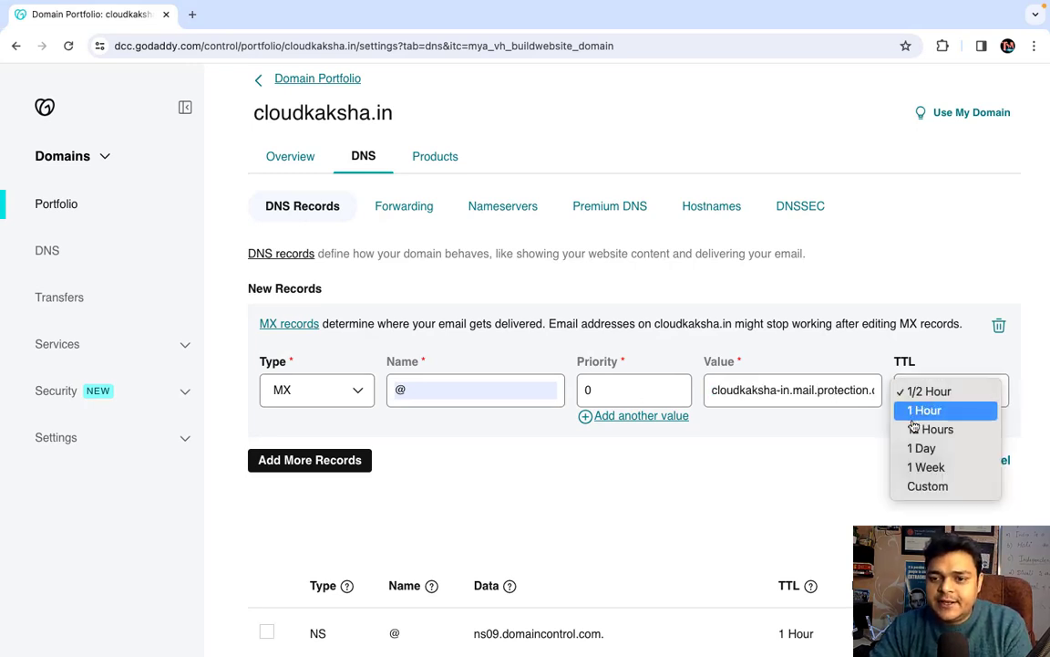
left_click(919, 408)
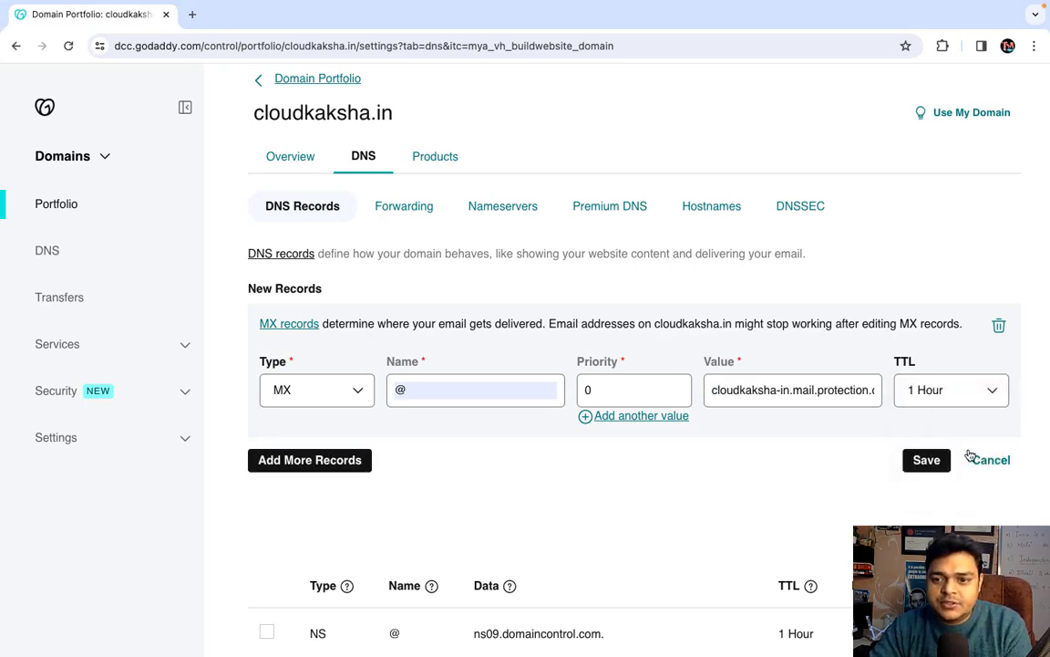
left_click(926, 462)
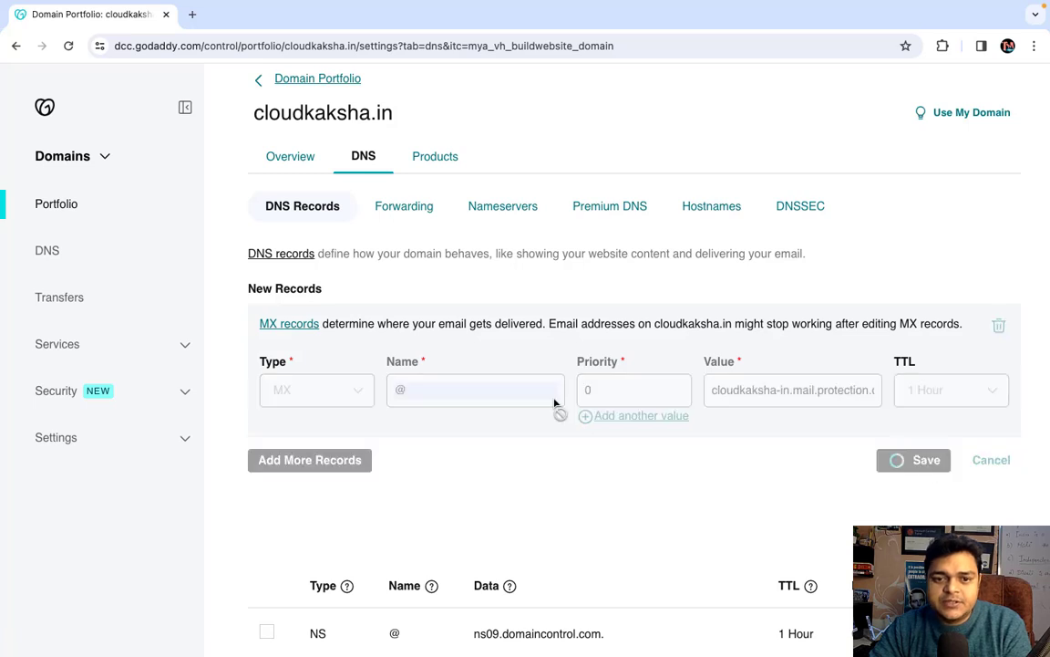
key("ctrl+Left")
key("ctrl+Right")
key("ctrl+Right")
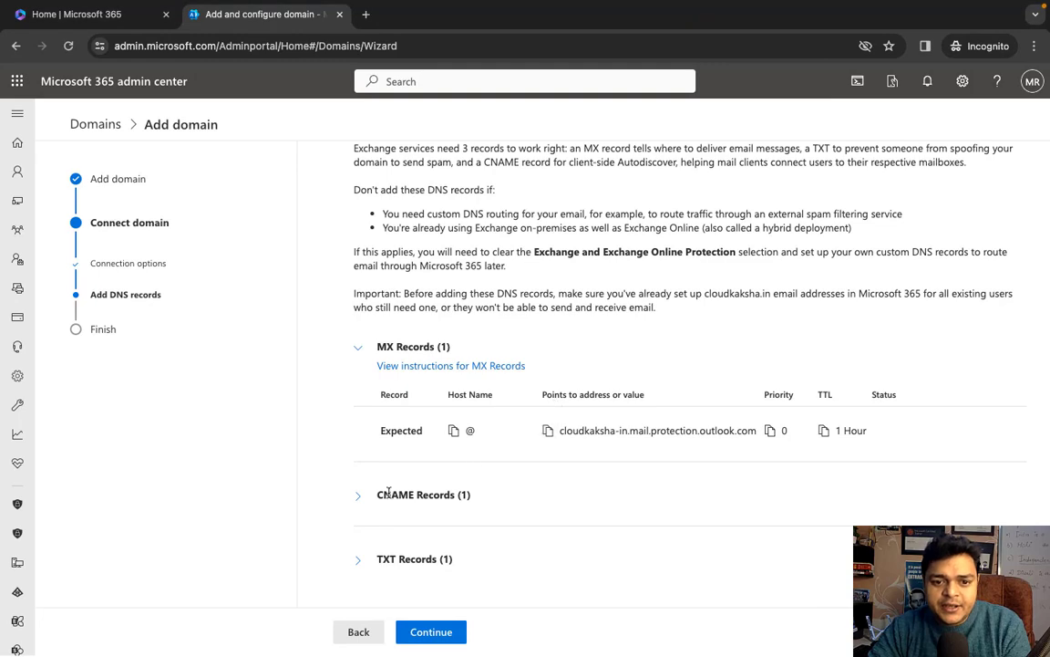
- Copy the expected CNAME target autodiscover.outlook.com from the Microsoft 365 wizard
left_click(358, 495)
scroll(453, 472, "down", 2)
scroll(453, 471, "down", 1)
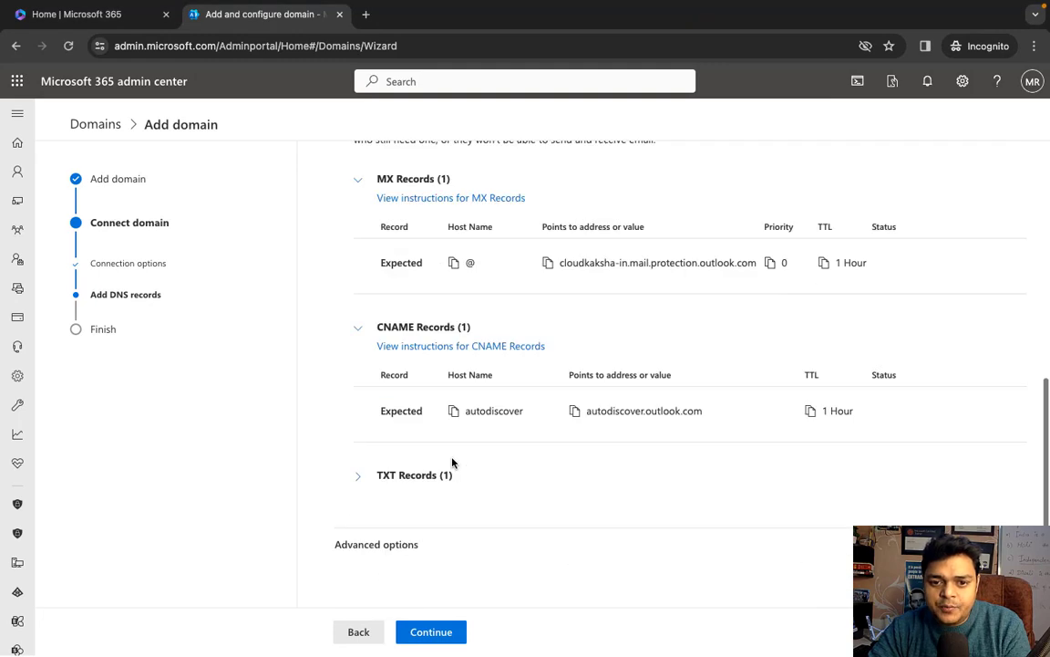
left_click(576, 416)
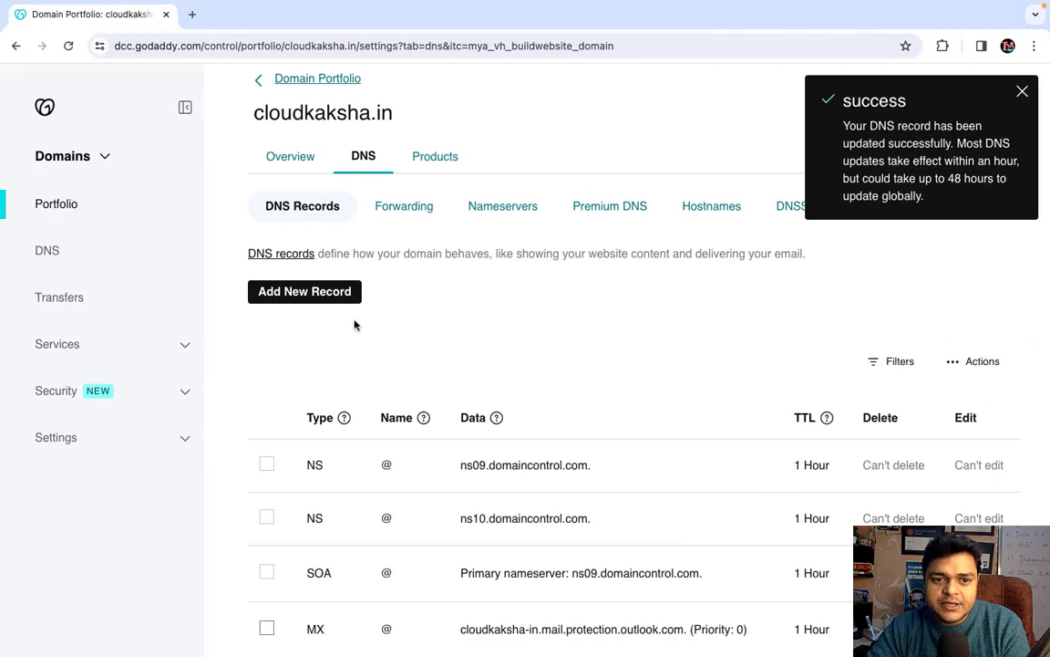
- Add a GoDaddy CNAME record autodiscover → autodiscover.outlook.com with 1 Hour TTL and save it
left_click(314, 291)
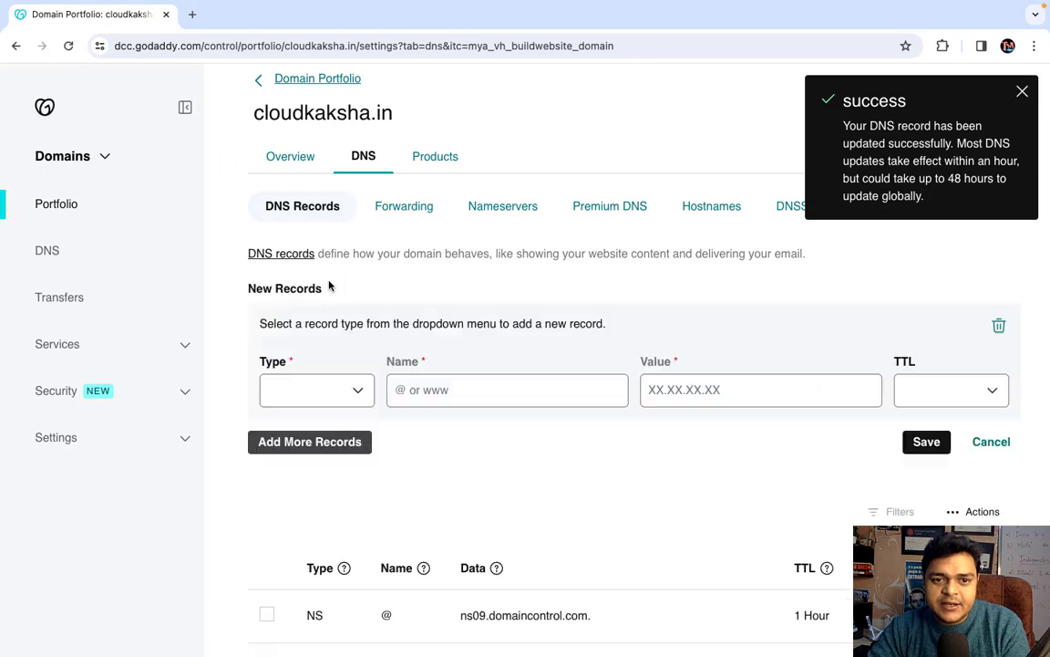
left_click(330, 387)
left_click(310, 449)
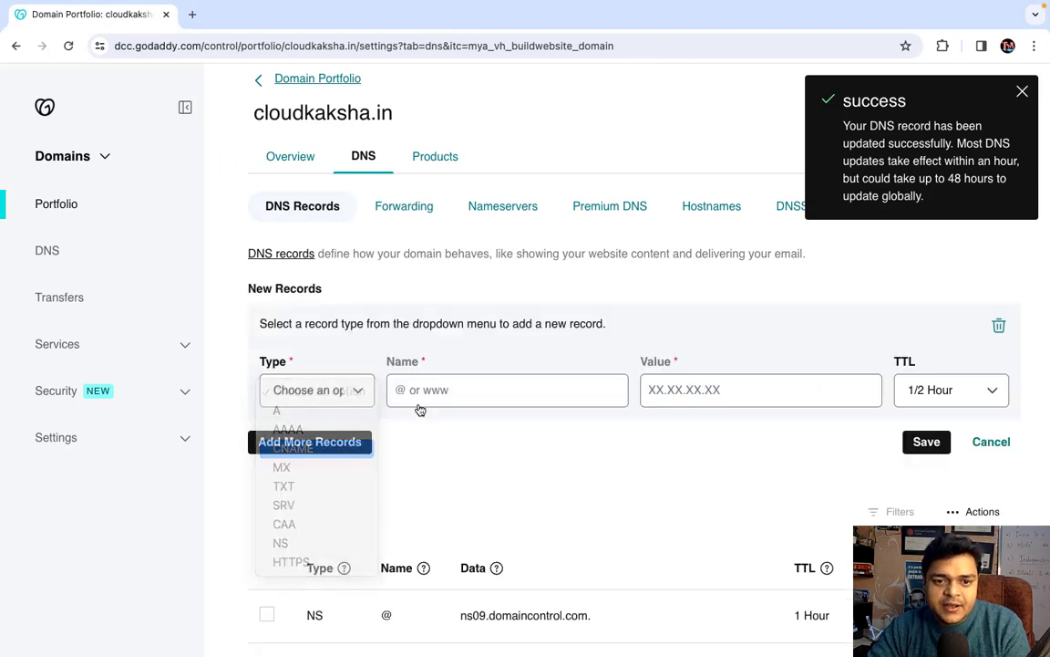
left_click(456, 392)
left_click(504, 450)
left_click(678, 392)
left_click(787, 422)
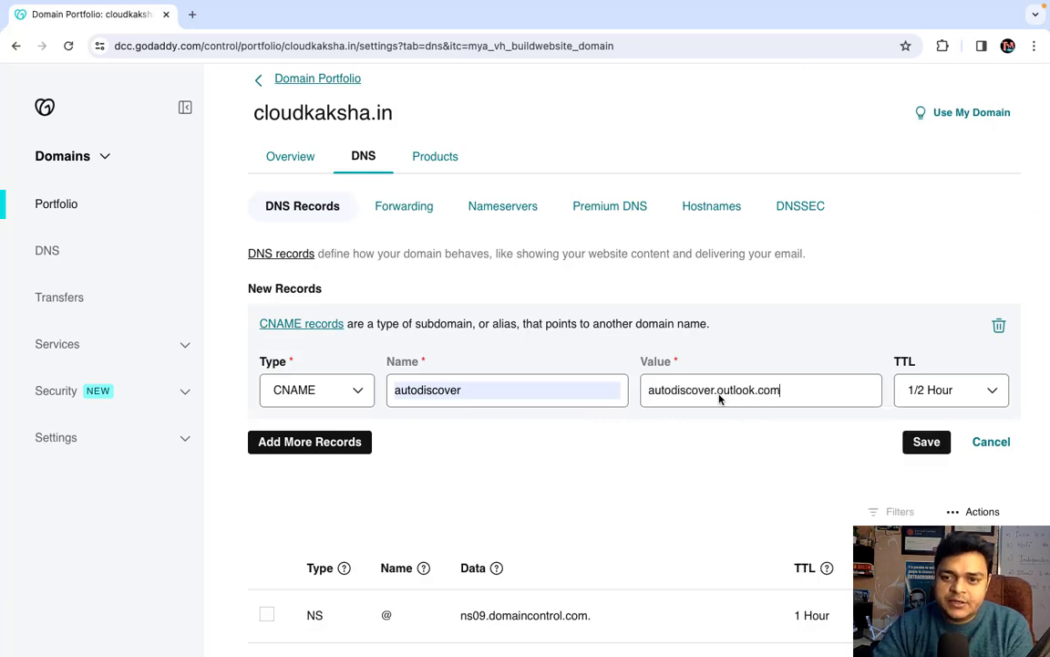
left_click(952, 392)
left_click(924, 411)
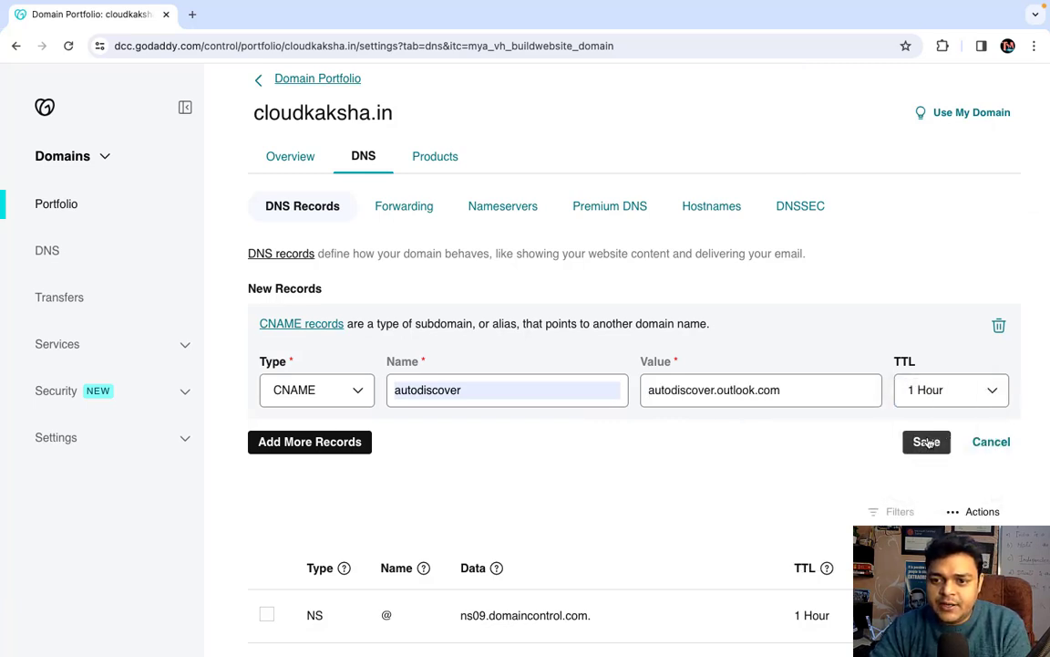
left_click(929, 441)
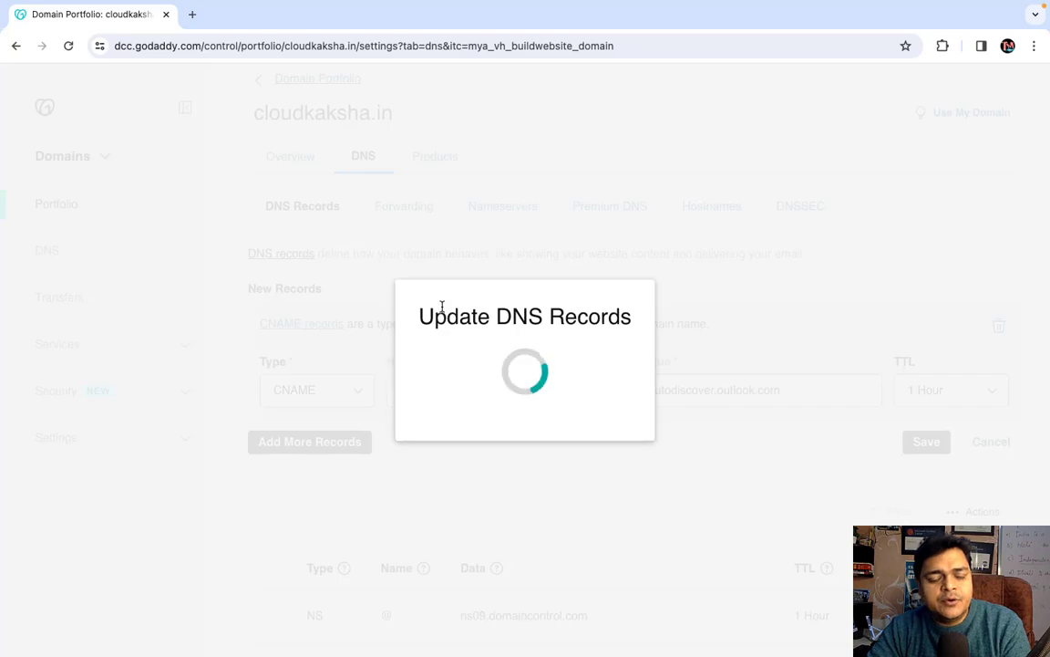
key("ctrl+Right")
left_click(359, 475)
- Copy the SPF value and start a new GoDaddy TXT record named @
scroll(422, 447, "down", 1)
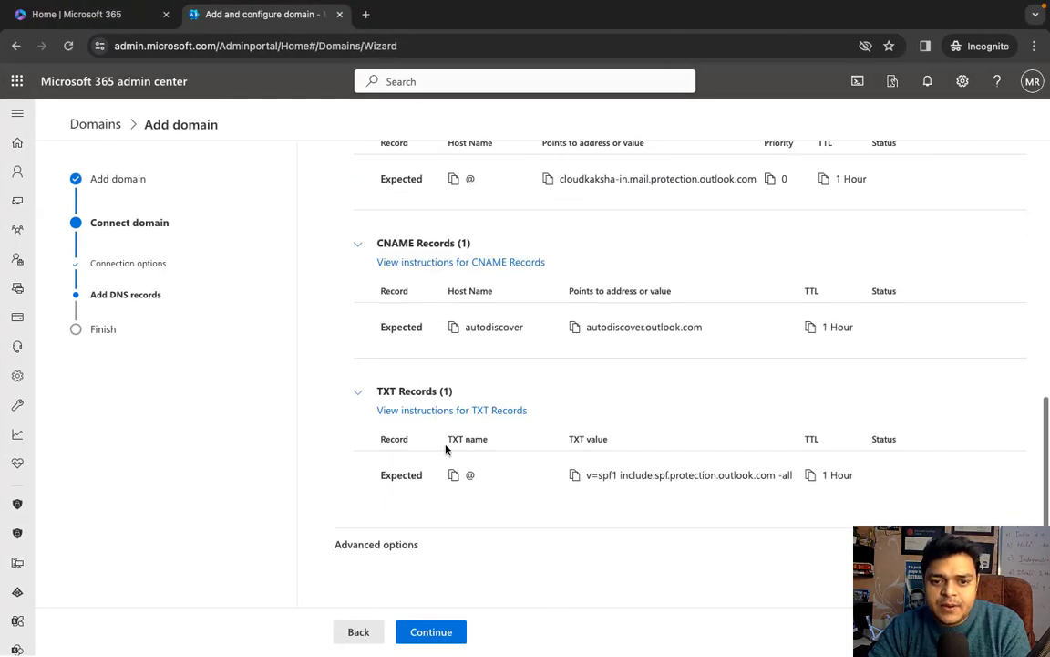
left_click(575, 475)
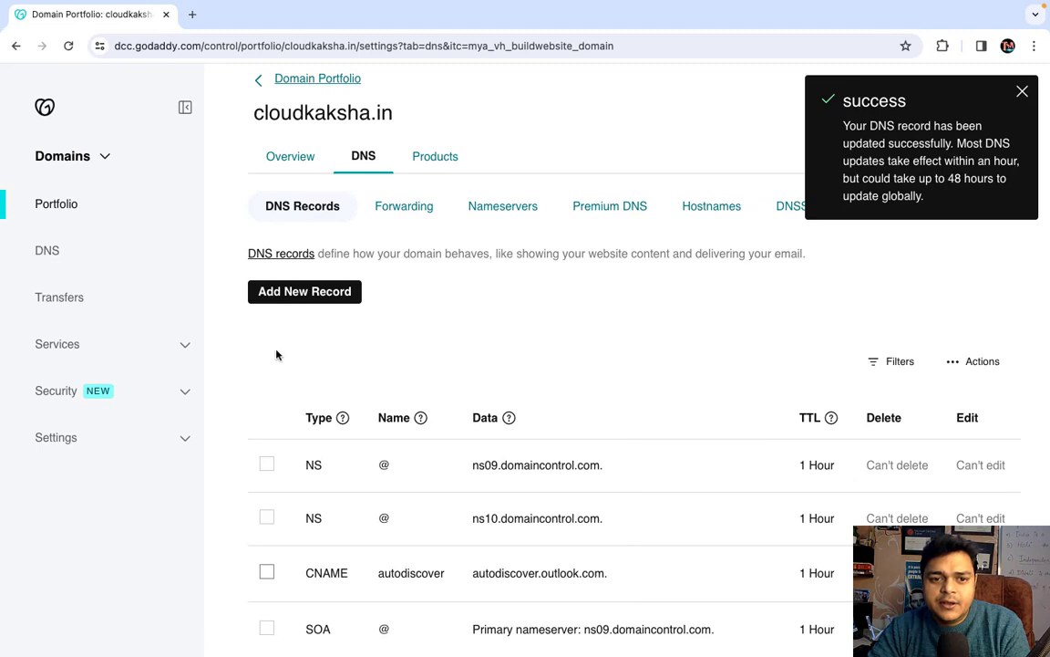
left_click(308, 294)
left_click(308, 392)
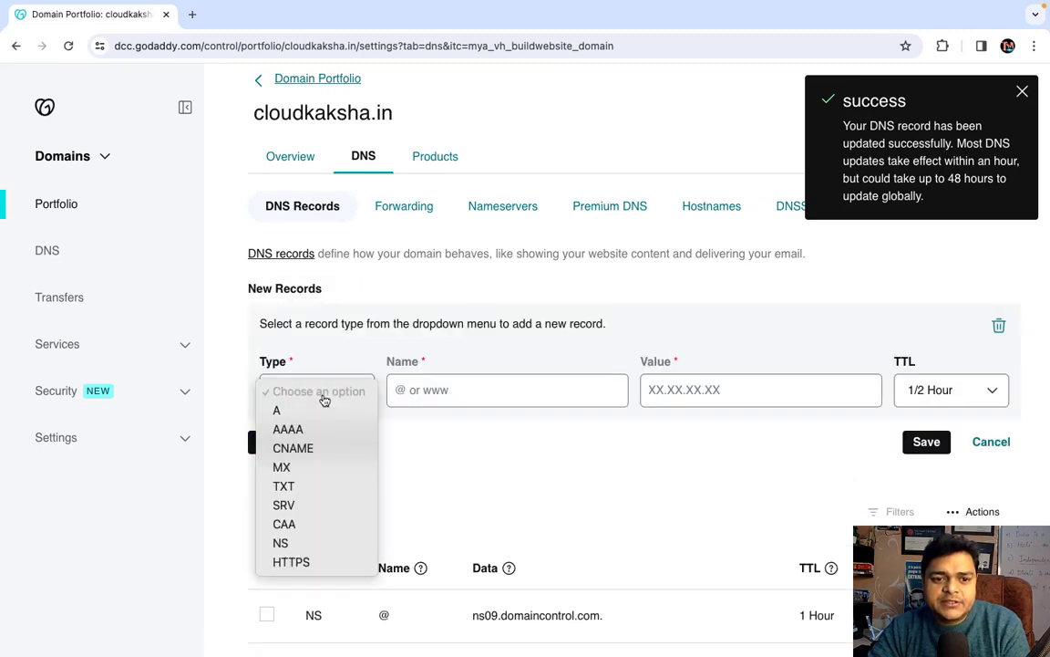
left_click(297, 486)
left_click(511, 388)
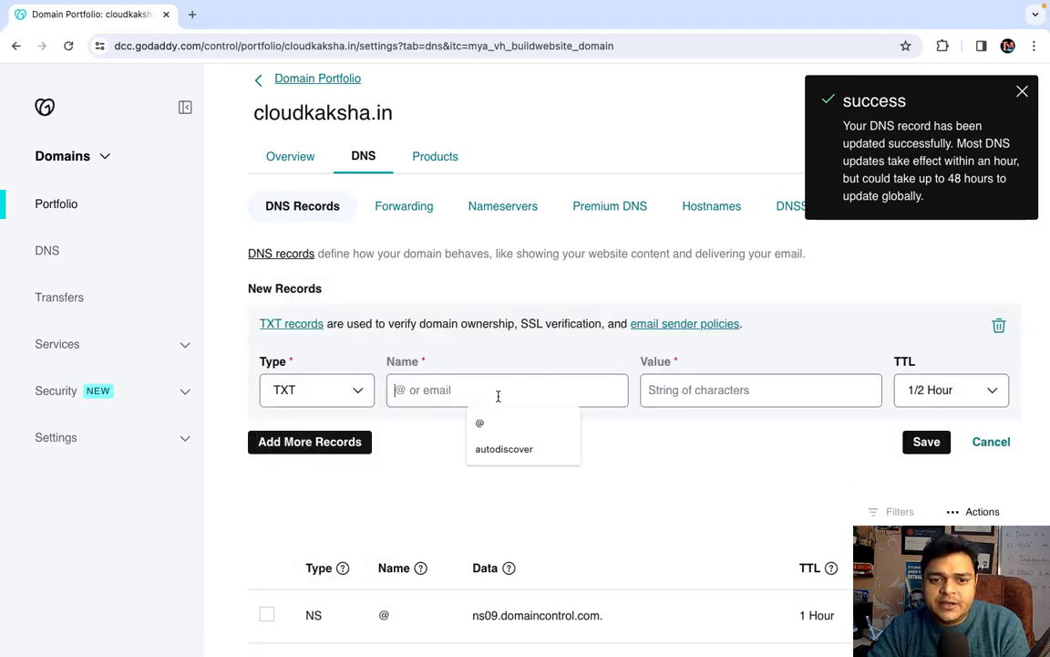
left_click(480, 422)
- Set the TXT value to v=spf1 include:spf.protection.outlook.com -all, TTL 1 Hour, and save
left_click(716, 389)
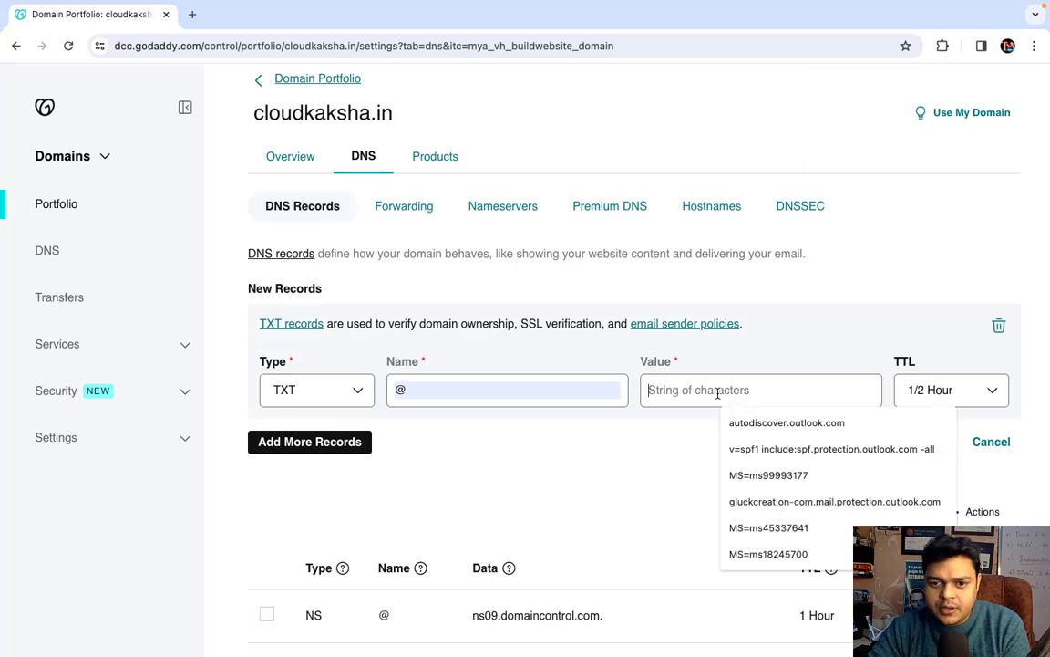
left_click(797, 445)
left_click(970, 402)
left_click(903, 408)
left_click(929, 442)
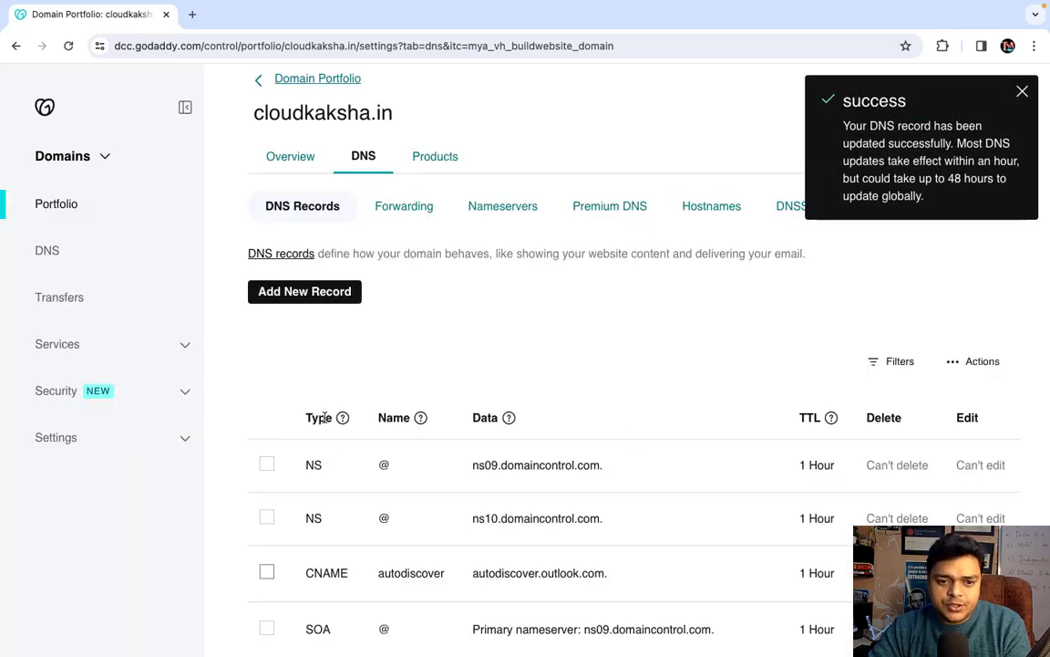
scroll(336, 438, "down", 5)
key("ctrl+Right")
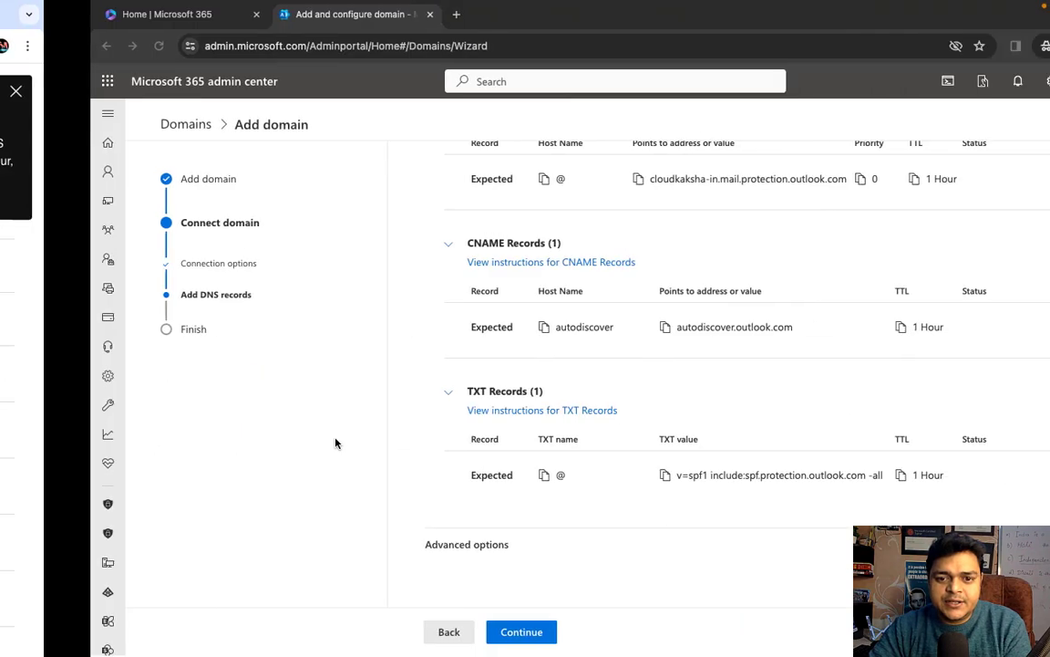
- Verify the DNS records, answer the feedback prompt, finish setup, and go to Active users
left_click(435, 631)
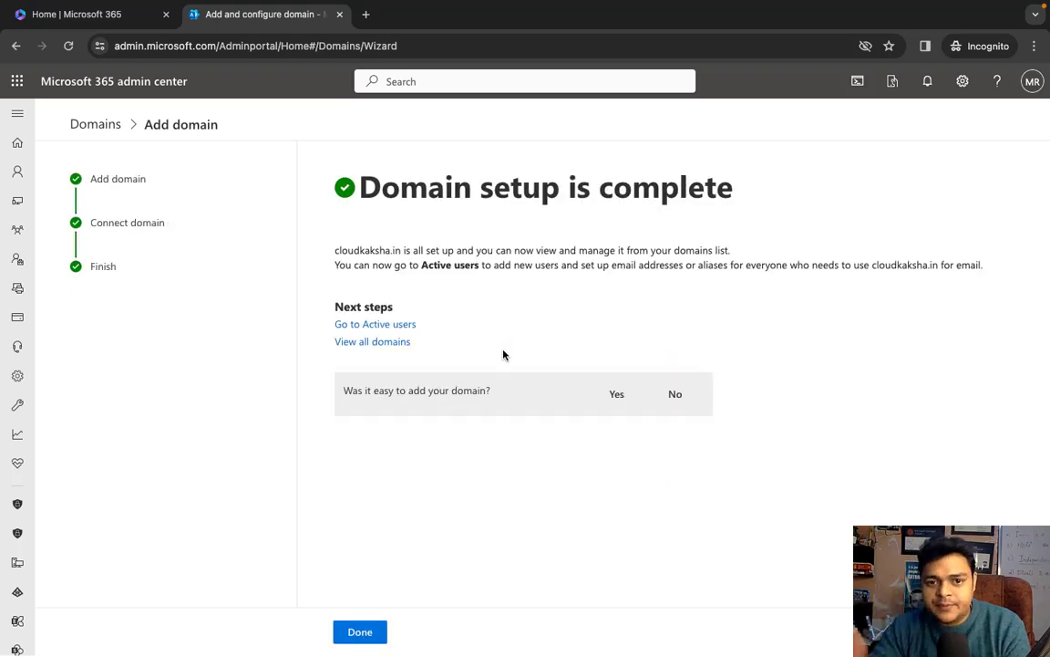
left_click(616, 394)
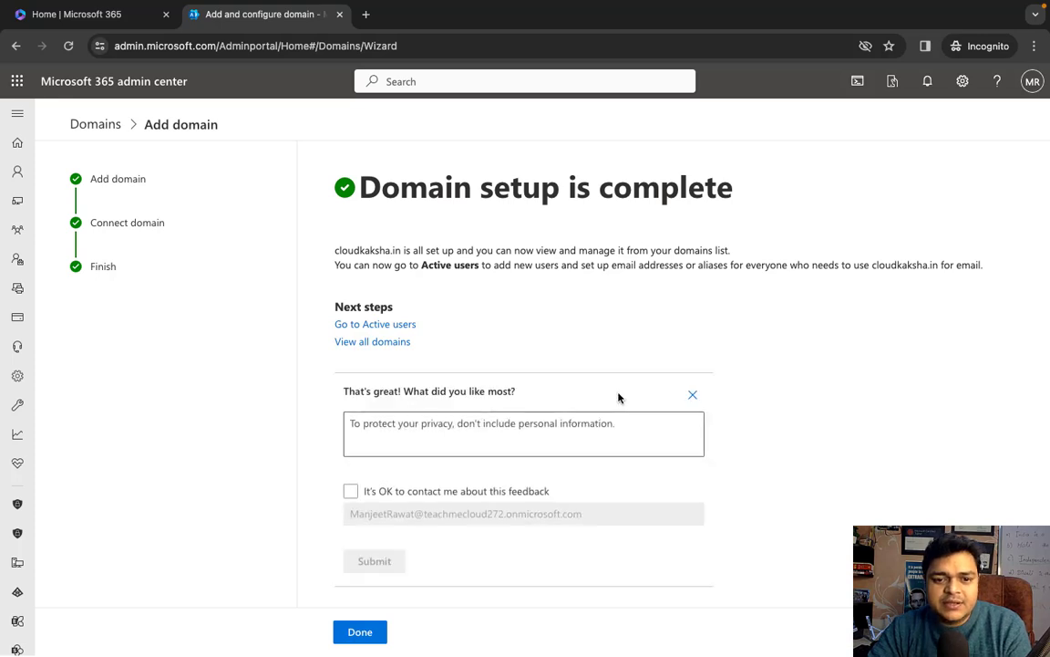
left_click(351, 491)
left_click(365, 633)
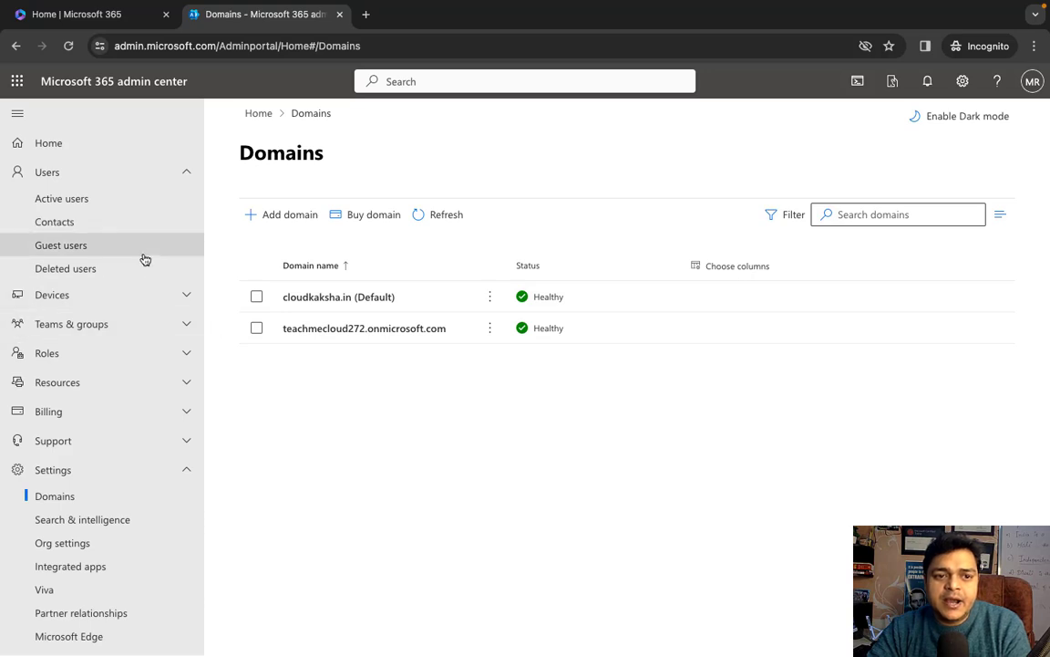
left_click(80, 202)
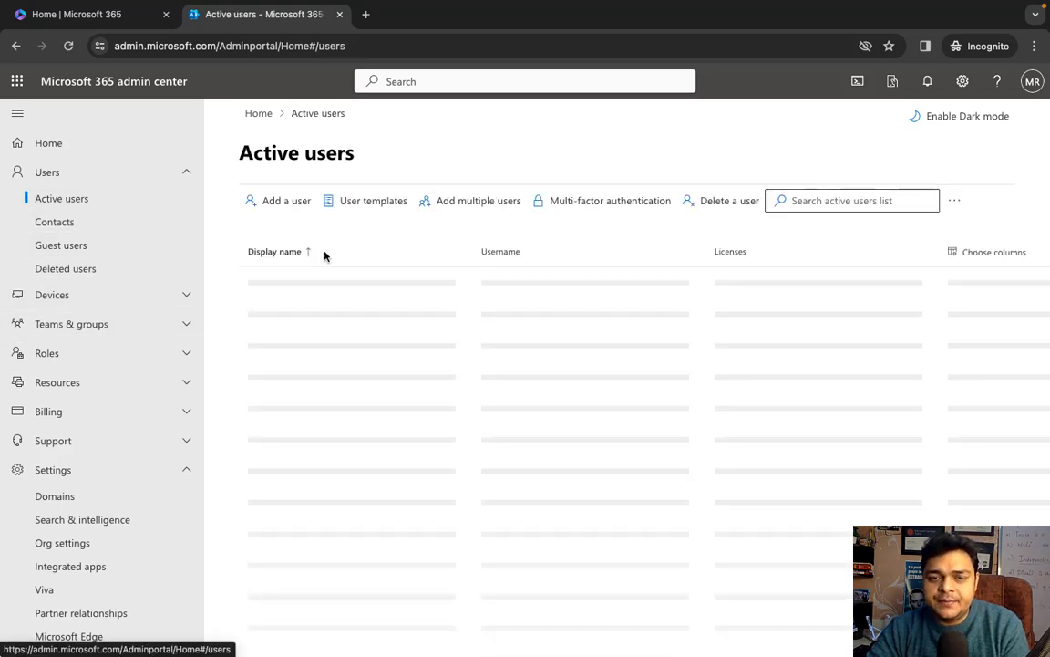
- Start a new user on cloudkaksha.in with first name, username and a custom password
left_click(290, 206)
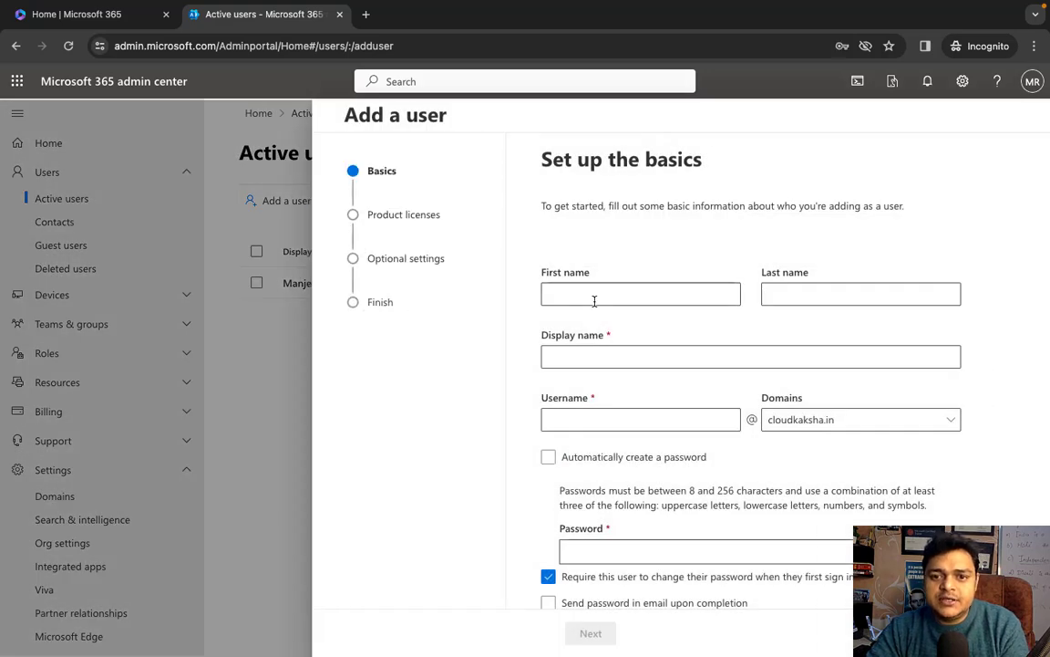
left_click(593, 301)
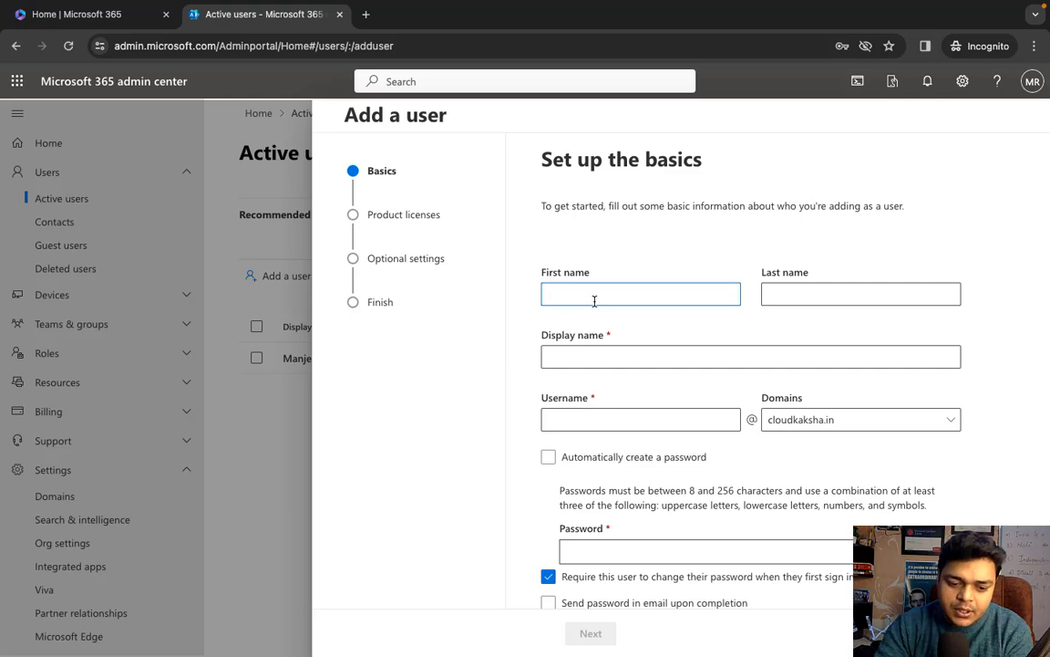
left_click(669, 353)
left_click(605, 417)
type("gcp")
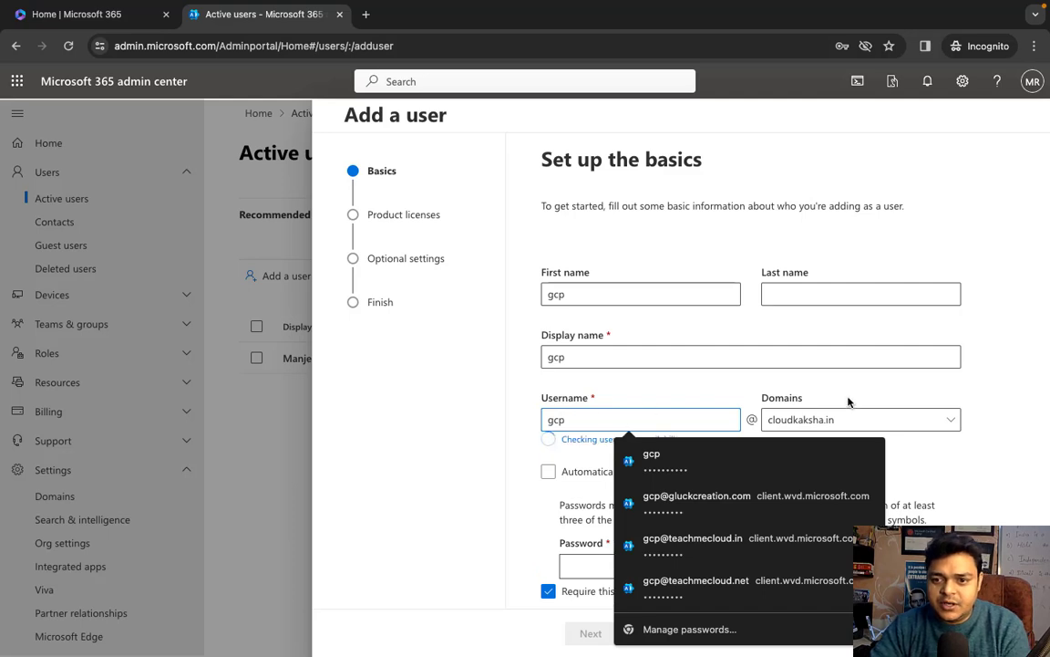
left_click(978, 403)
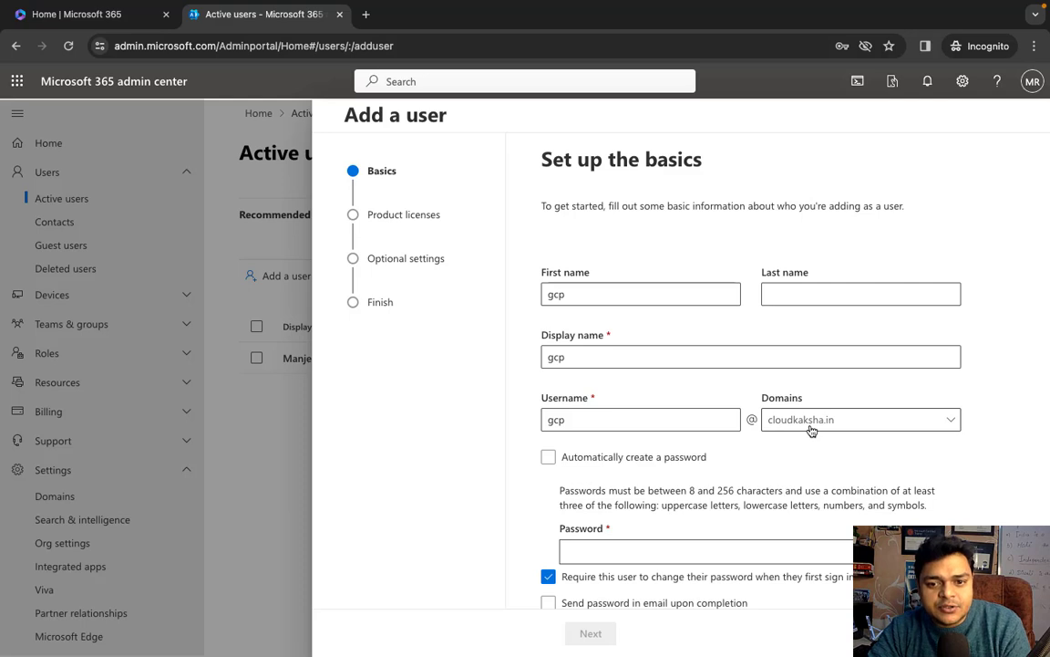
left_click(613, 554)
type("Pa")
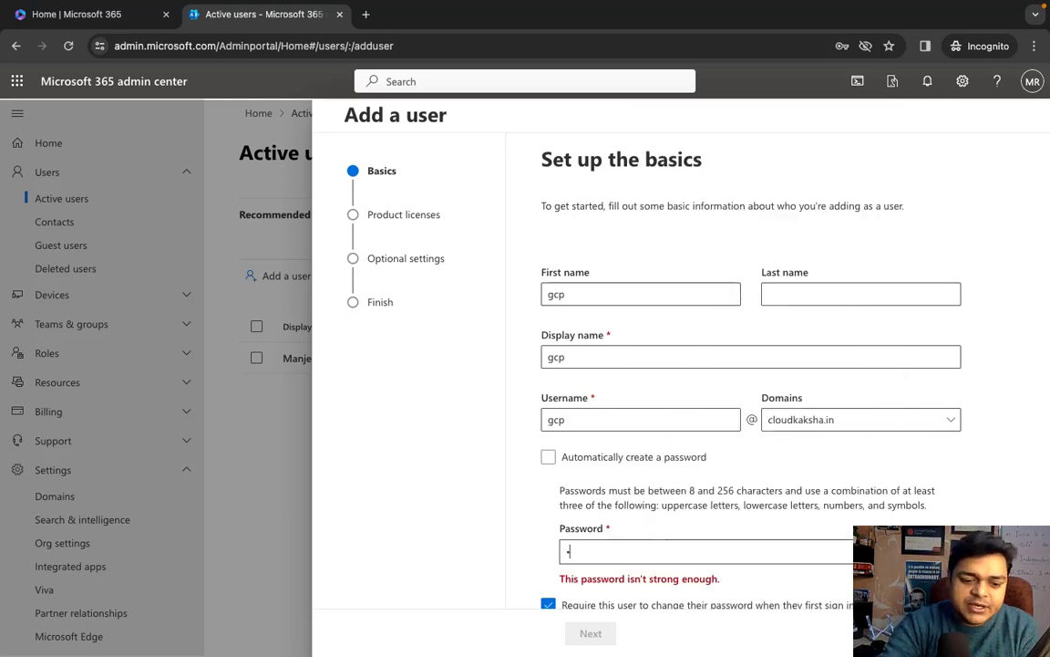
type("••••••••")
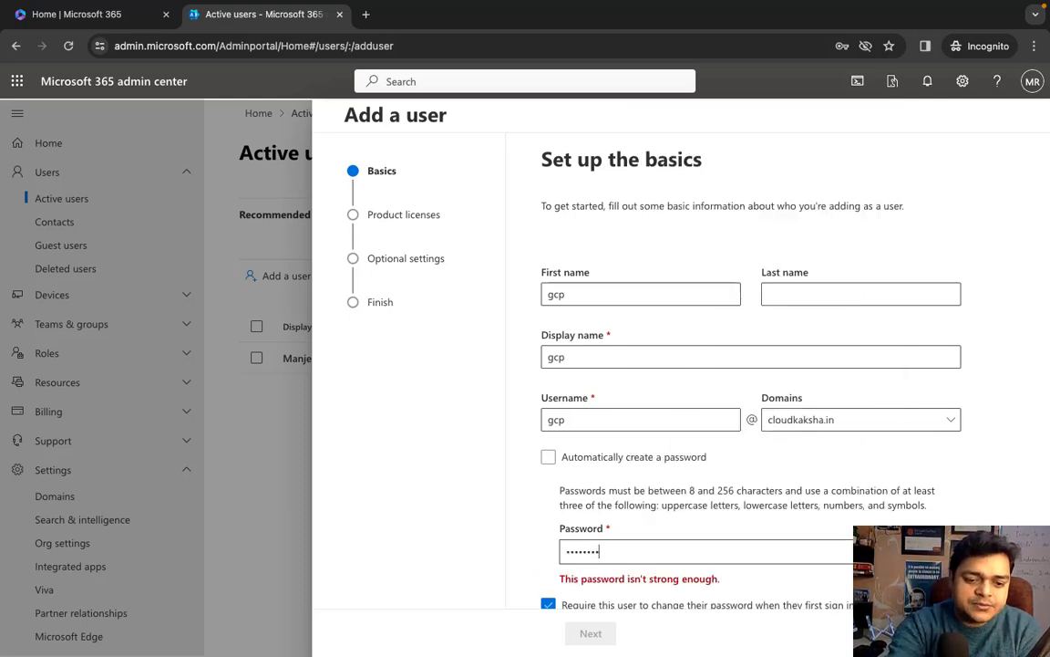
- Assign the Microsoft 365 E3 licence and finish creating the user
scroll(735, 533, "down", 1)
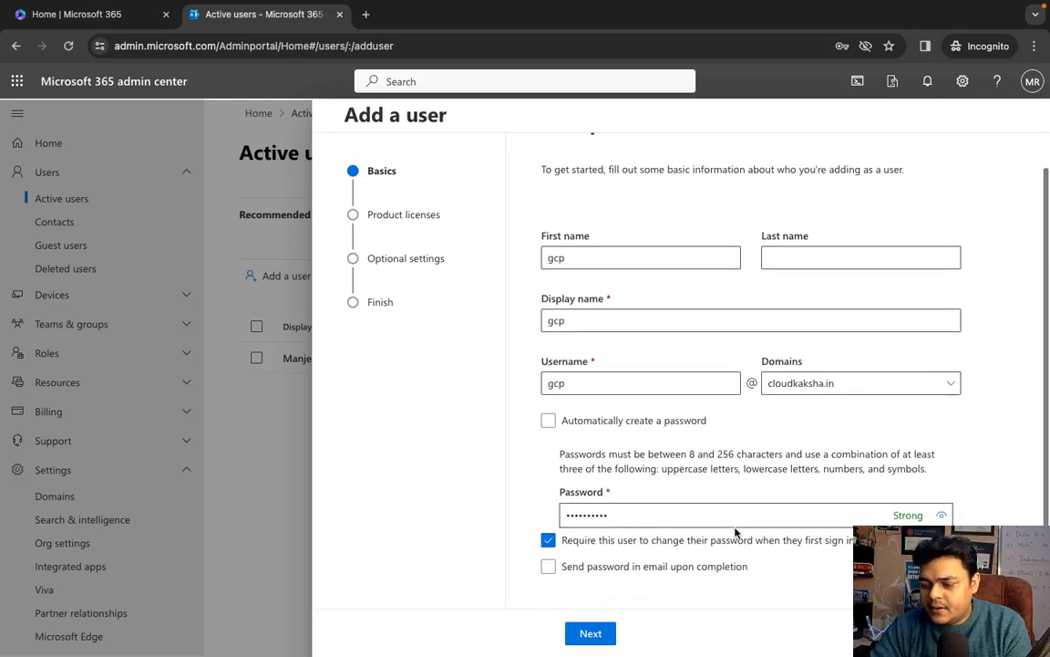
left_click(591, 633)
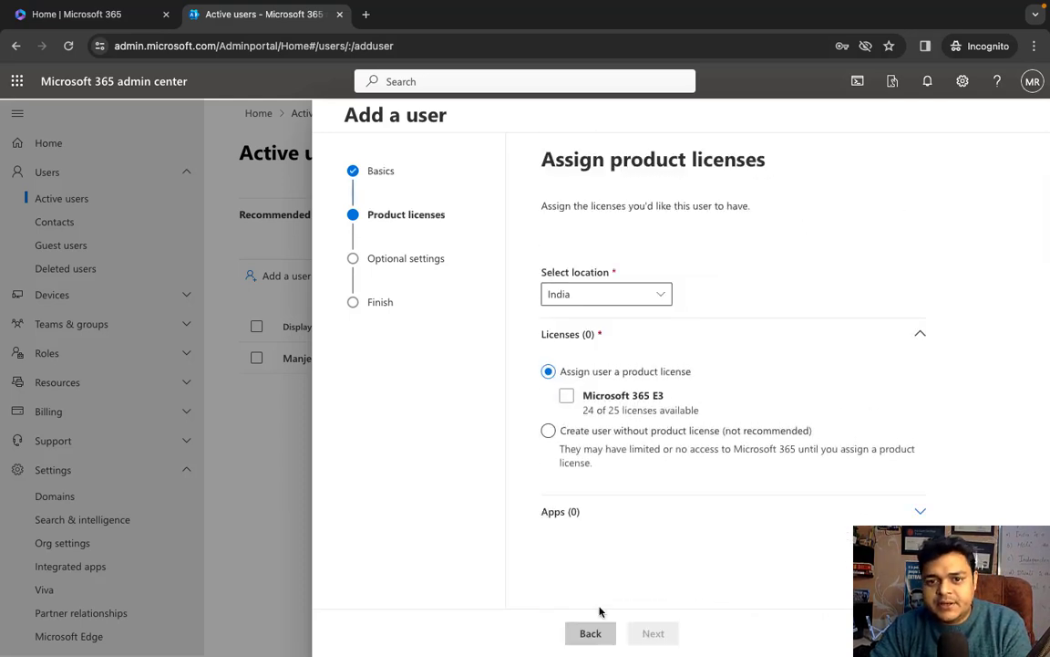
left_click(565, 396)
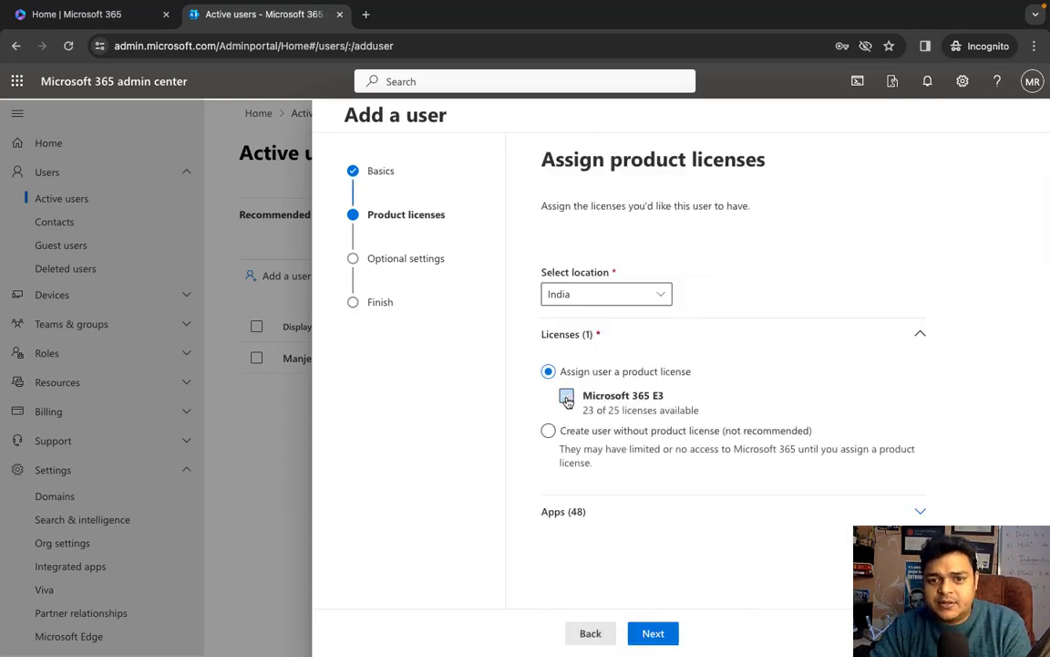
left_click(651, 633)
left_click(647, 635)
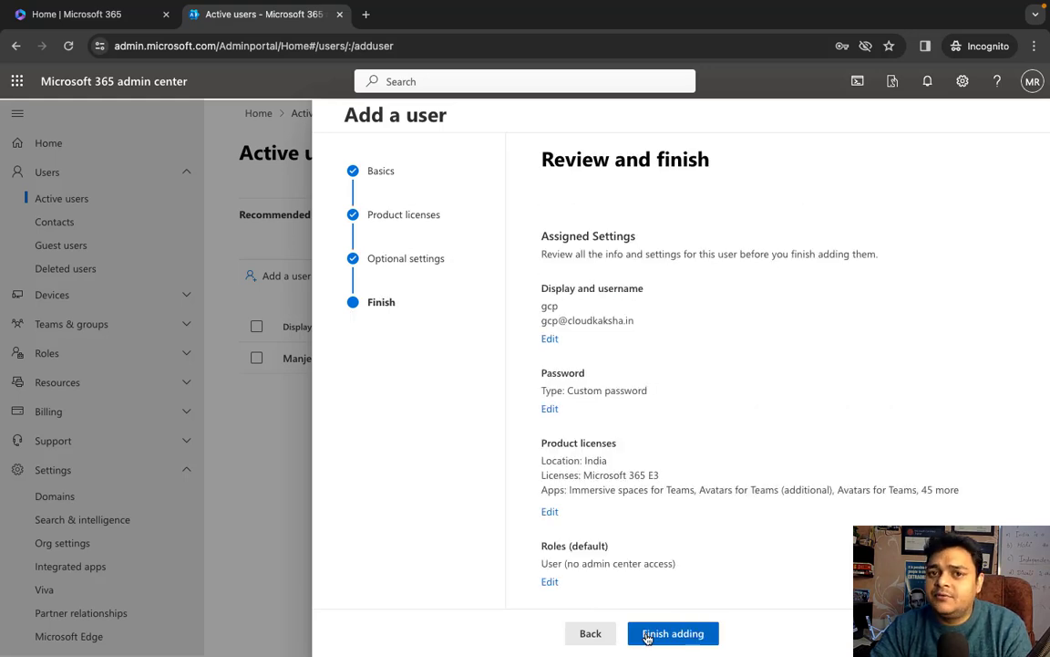
left_click(646, 635)
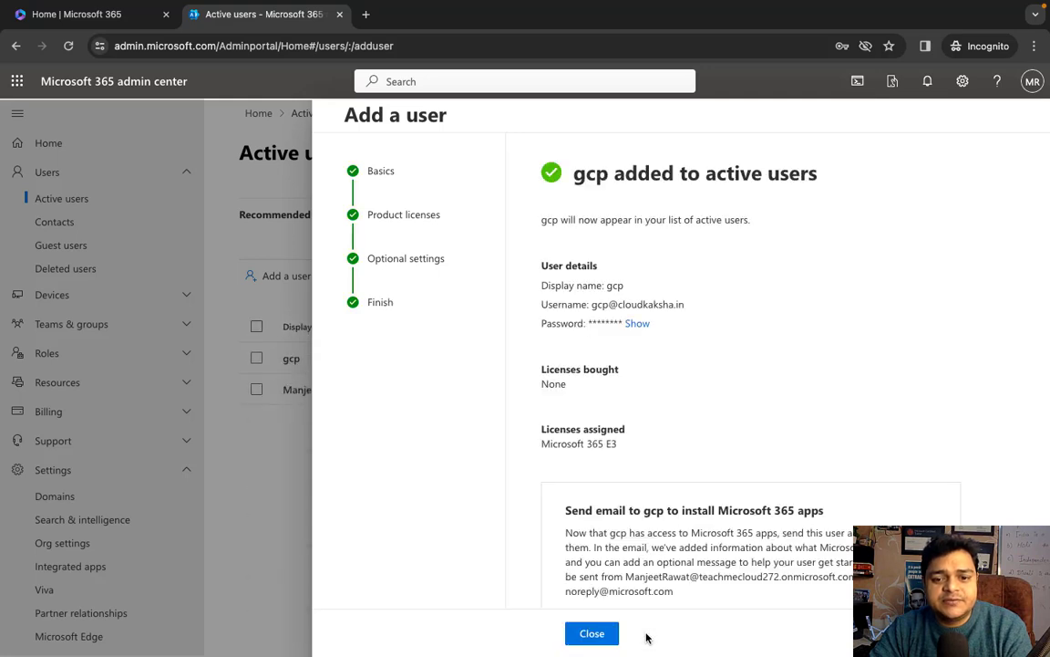
left_click(583, 637)
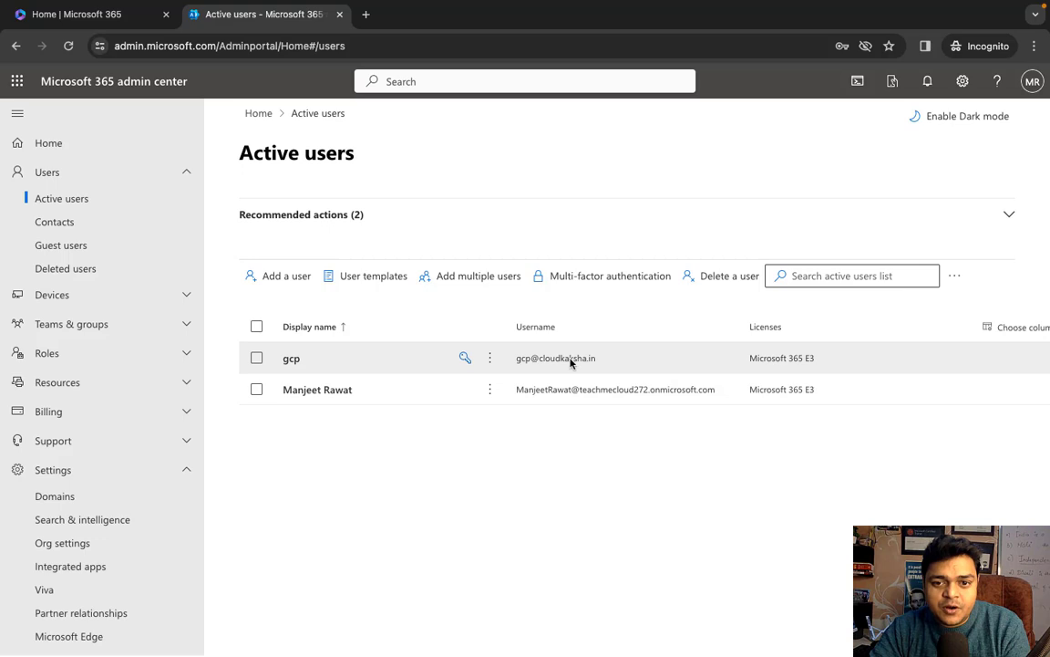
- Open the new user's details and copy its full username
left_click(517, 361)
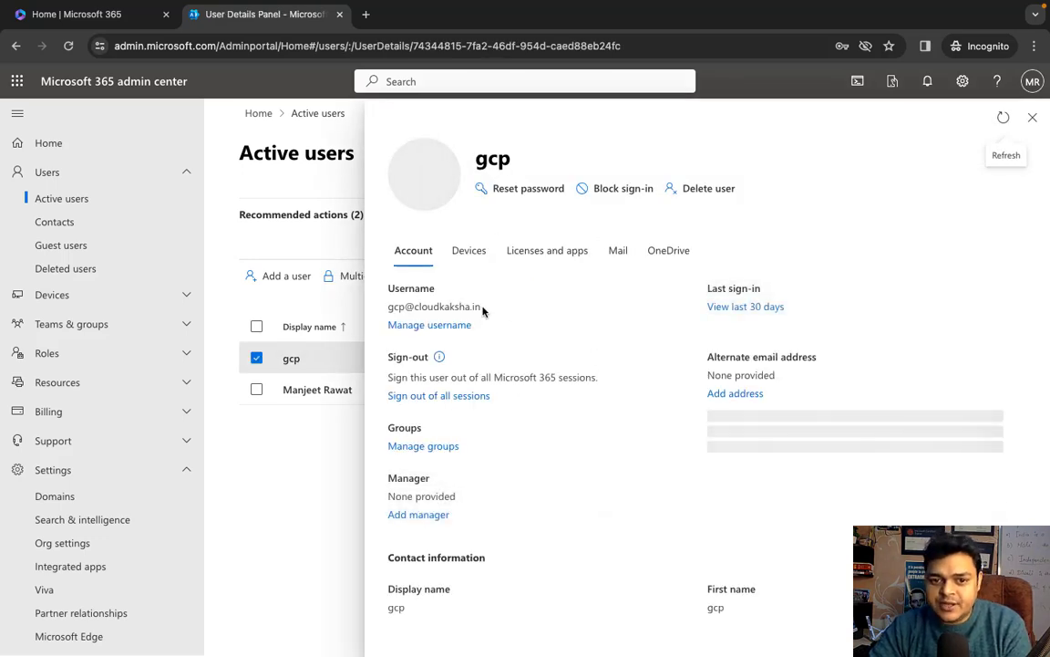
left_click_drag(484, 312, 387, 309)
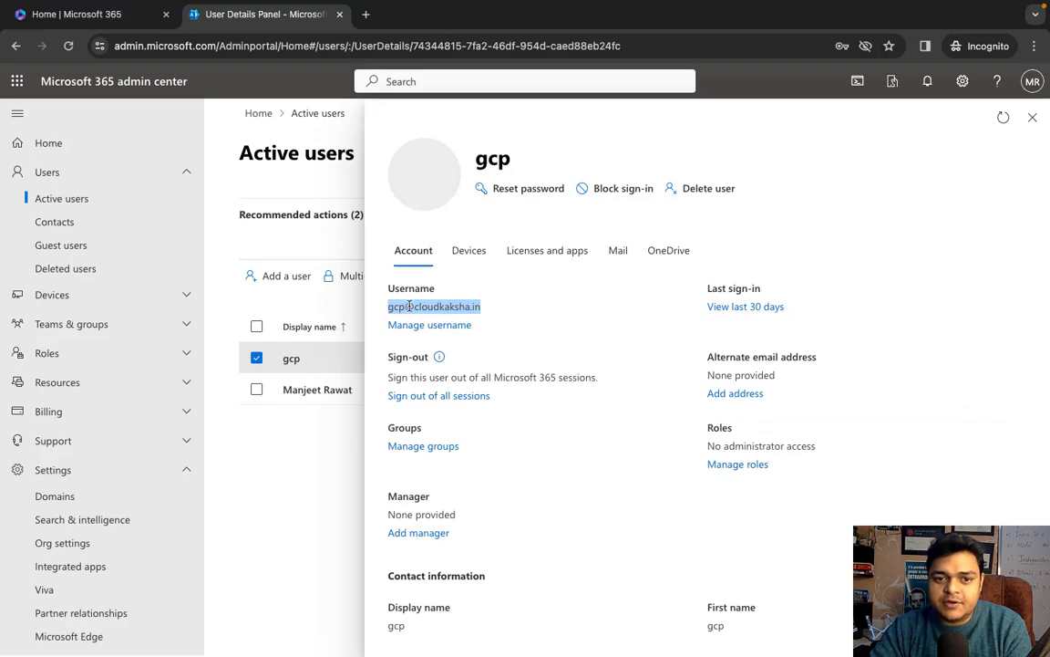
right_click(410, 306)
left_click(443, 340)
- Launch Safari, load office.com, and make the window full screen
key("ctrl+Left")
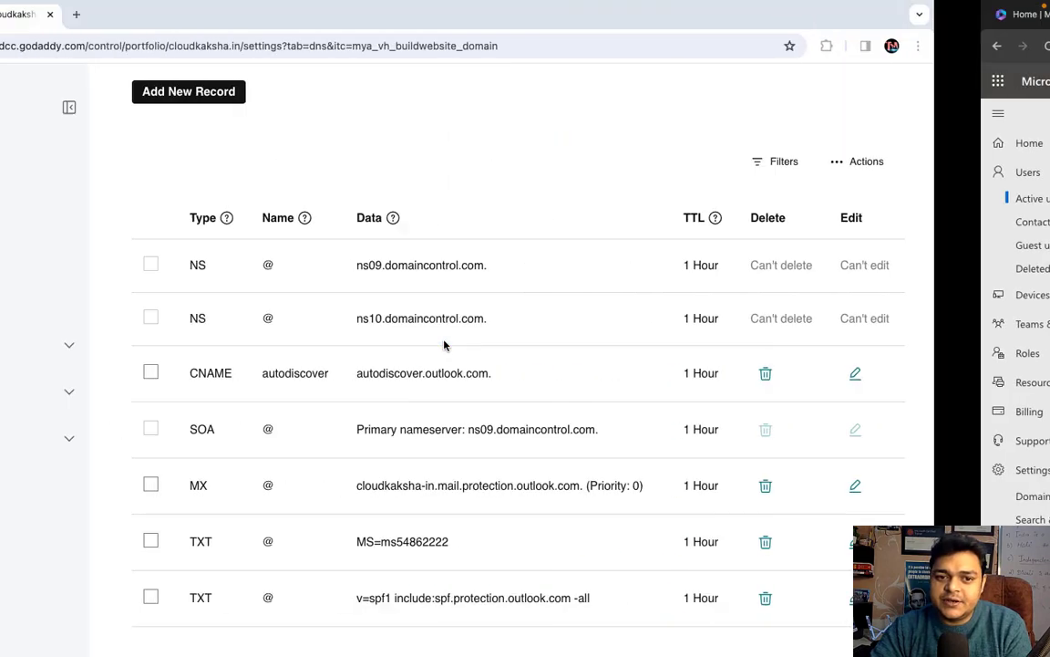
key("ctrl+Left")
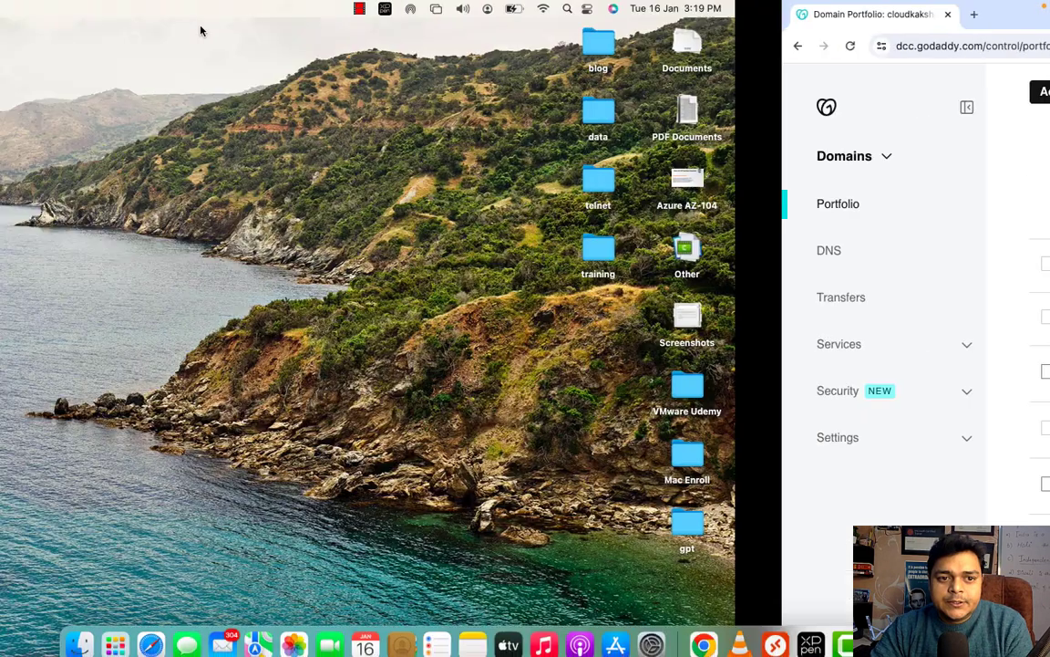
left_click(152, 626)
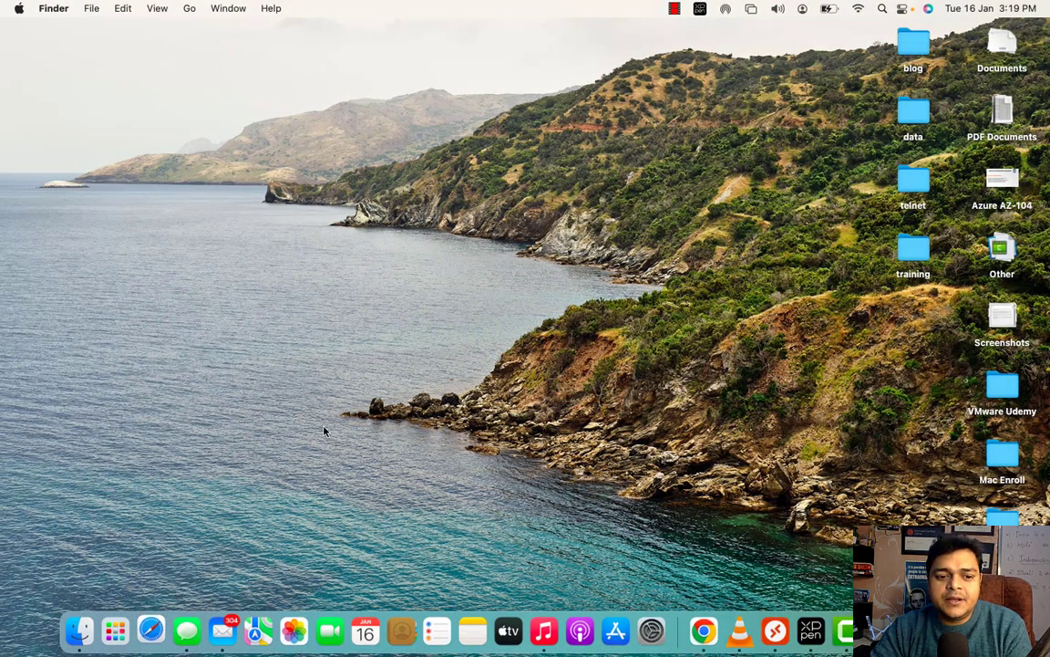
left_click(146, 631)
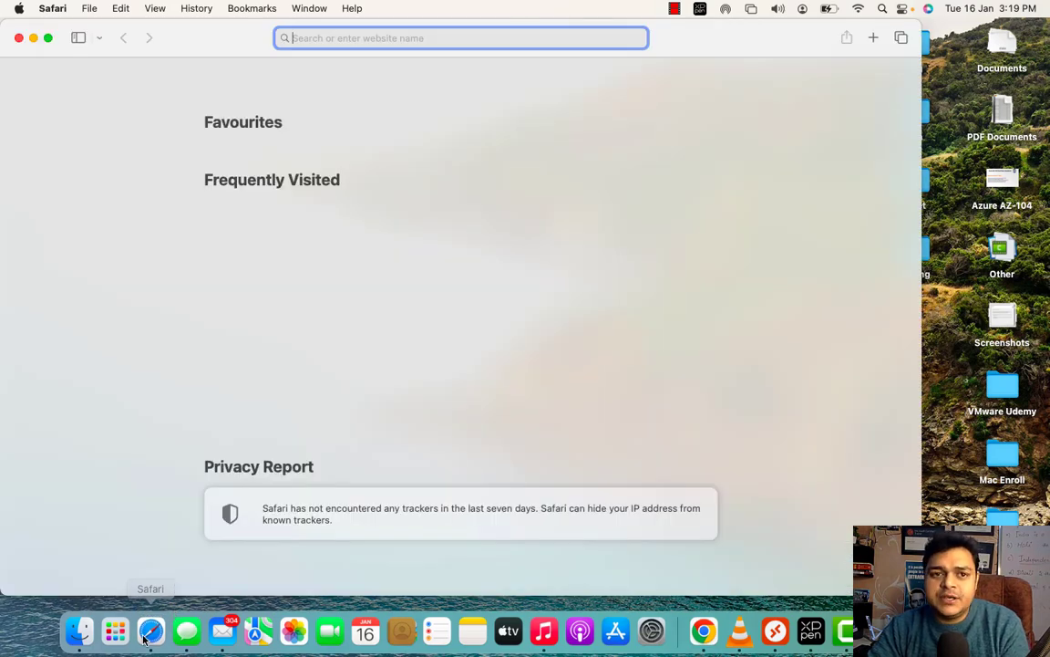
type("office.com")
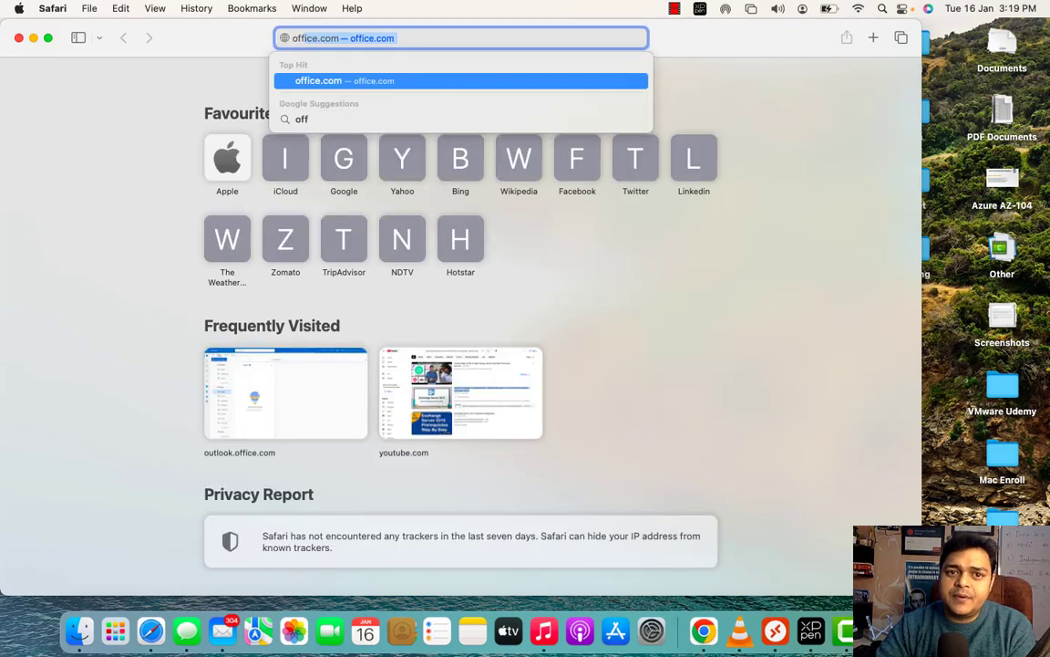
key("Return")
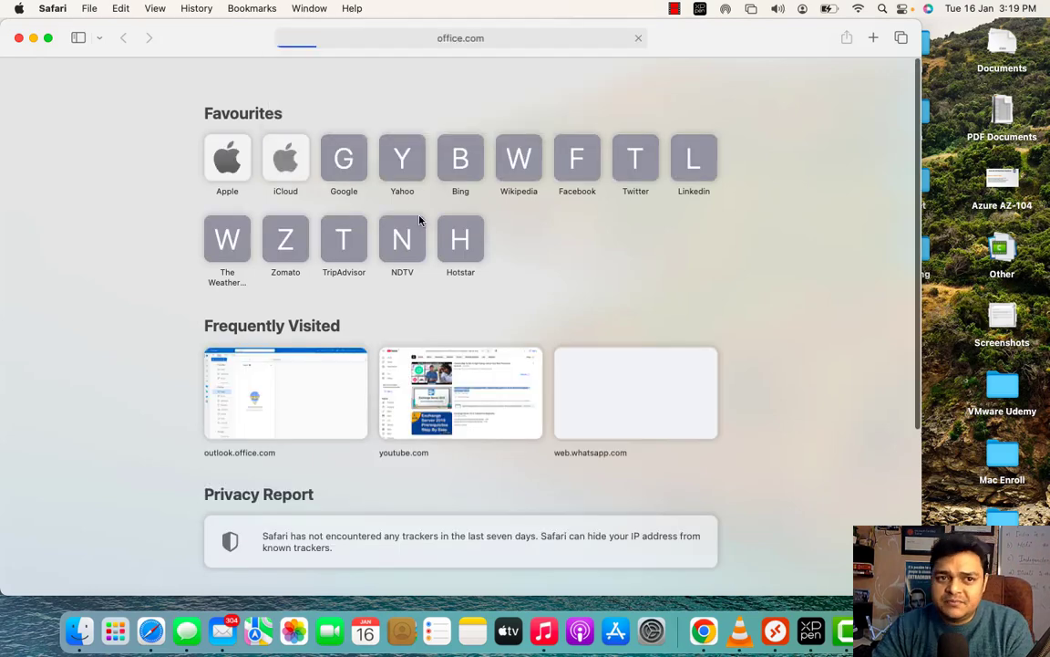
left_click(49, 38)
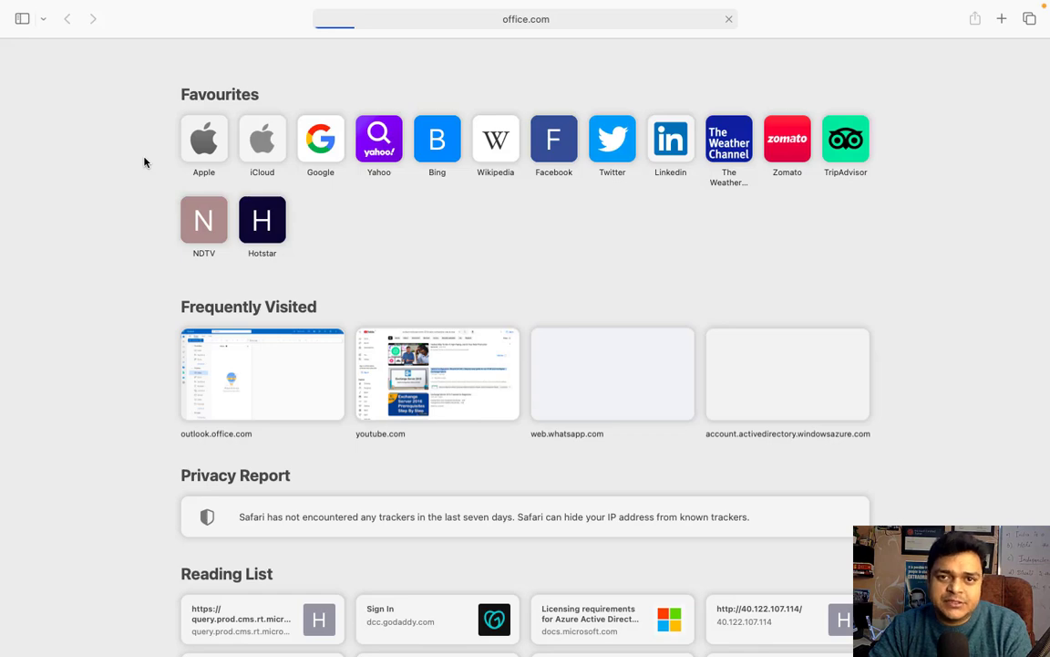
- Load office.com in a new Chrome tab
key("ctrl+Right")
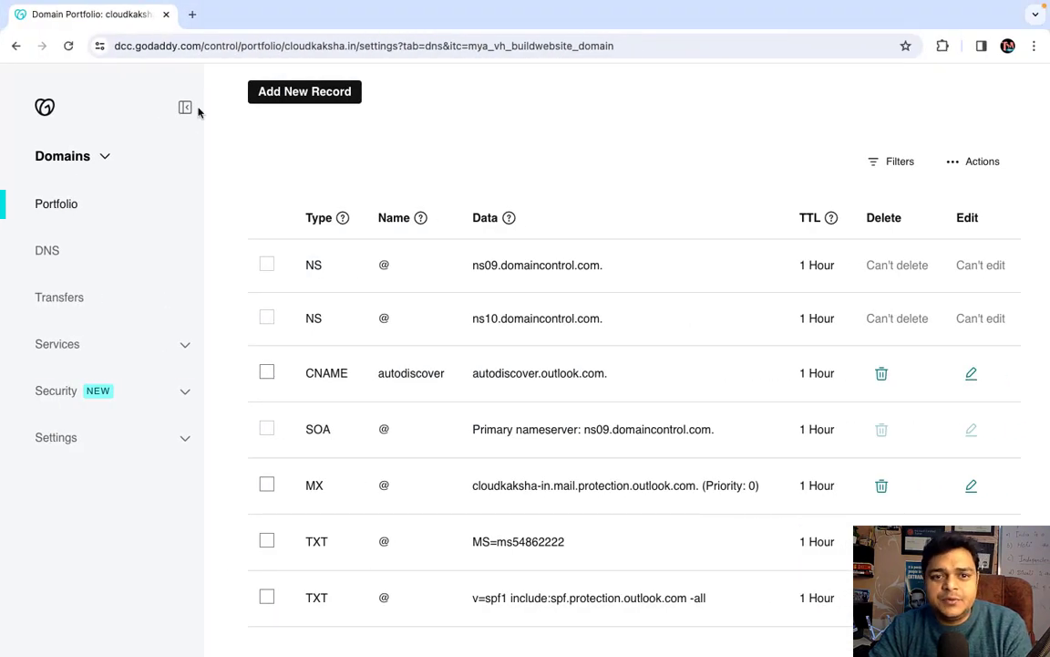
key("ctrl+t")
type("off")
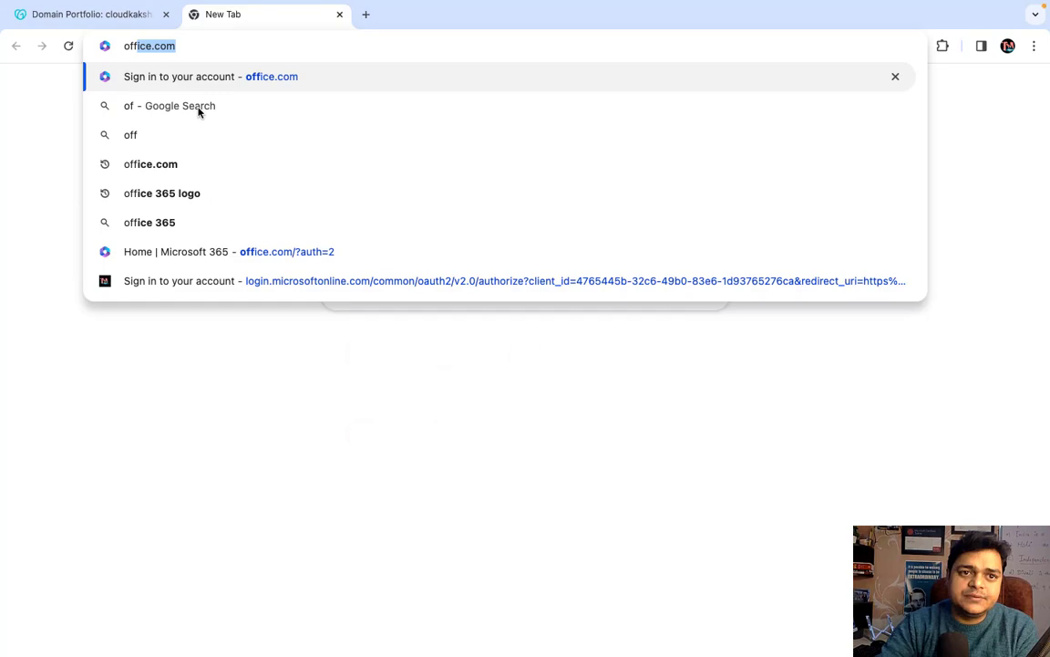
key("Return")
key("ctrl+Left")
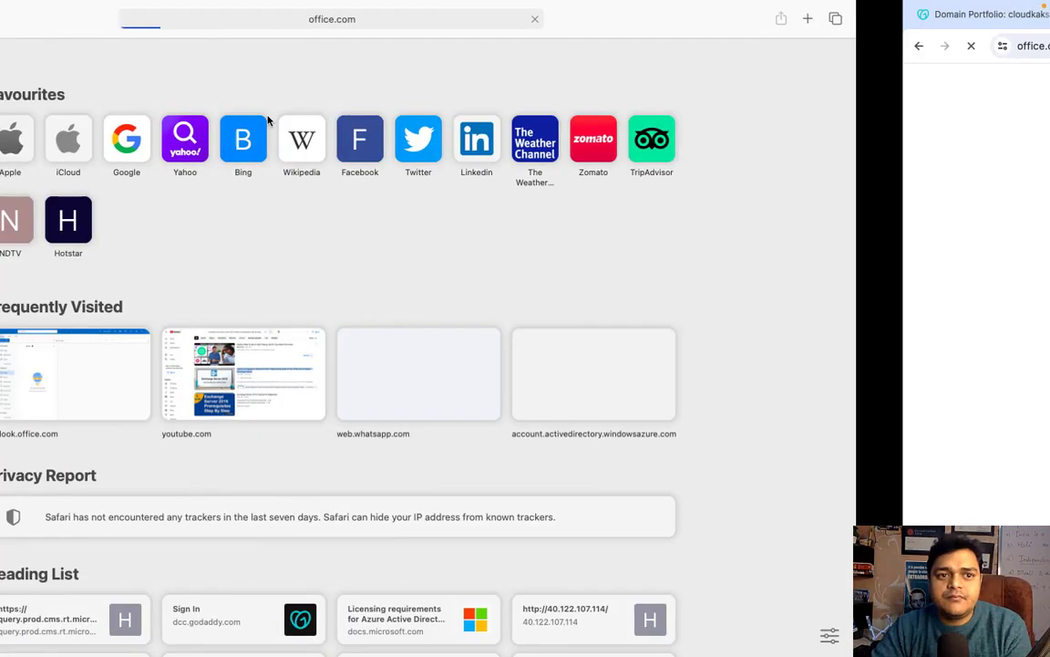
key("ctrl+Left")
key("ctrl+Right")
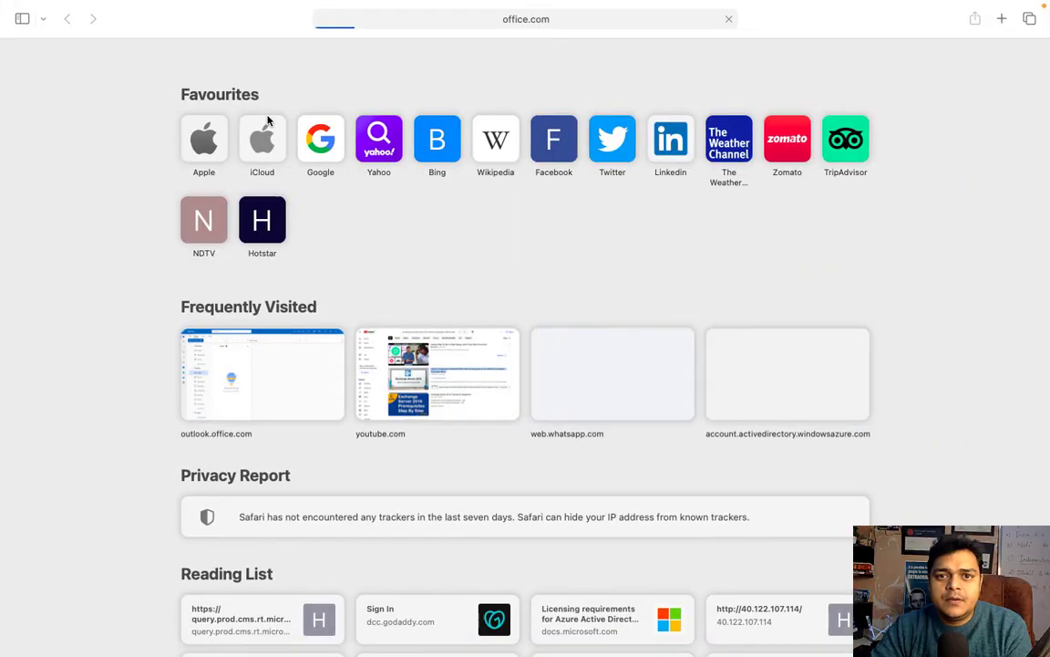
key("ctrl+Right")
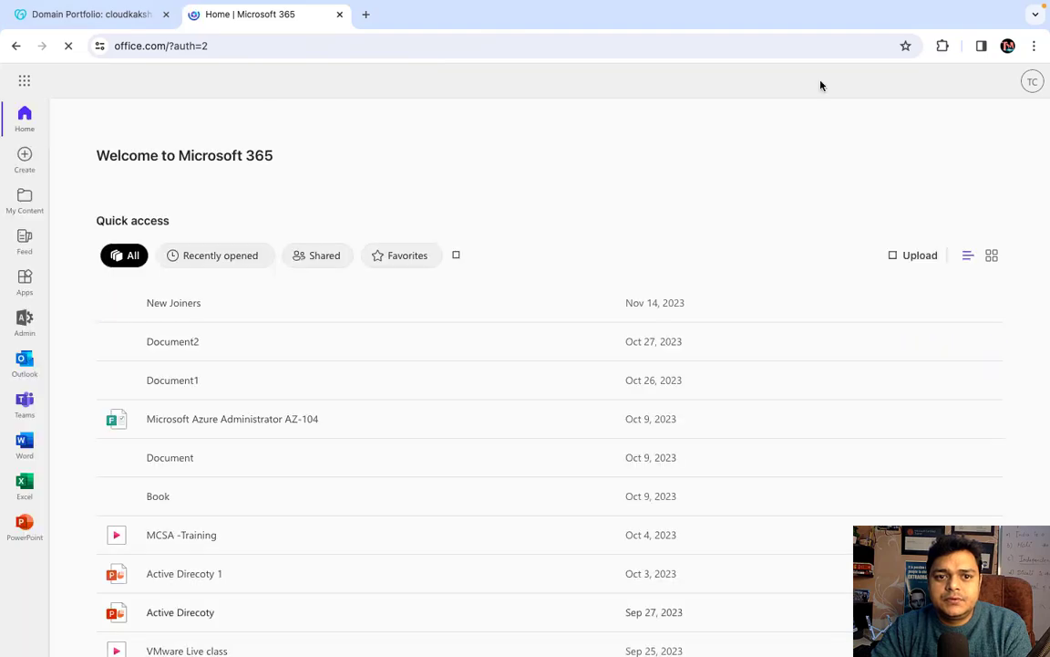
- Switch between the Safari and Chrome spaces and check the Wi-Fi status
key("ctrl+Left")
key("ctrl+Right")
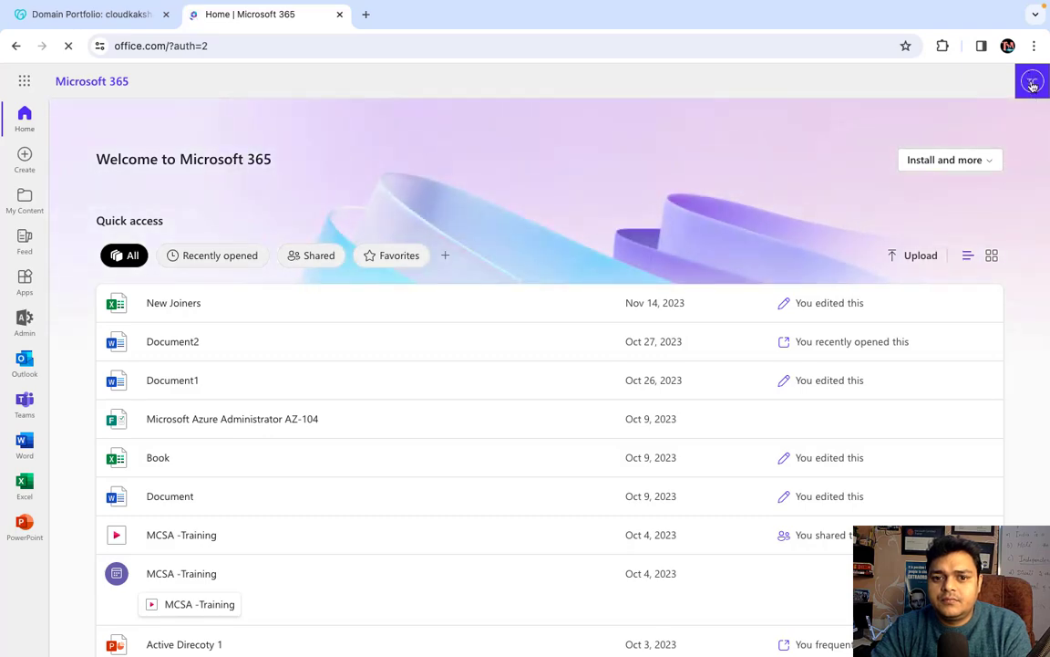
key("ctrl+Left")
key("ctrl+Right")
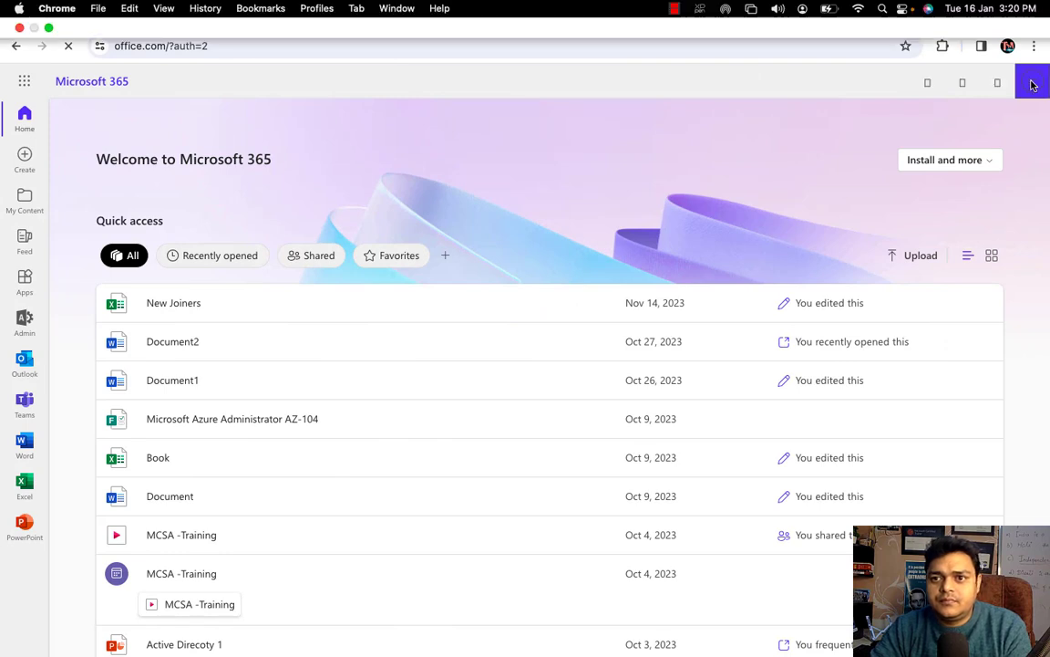
left_click(858, 8)
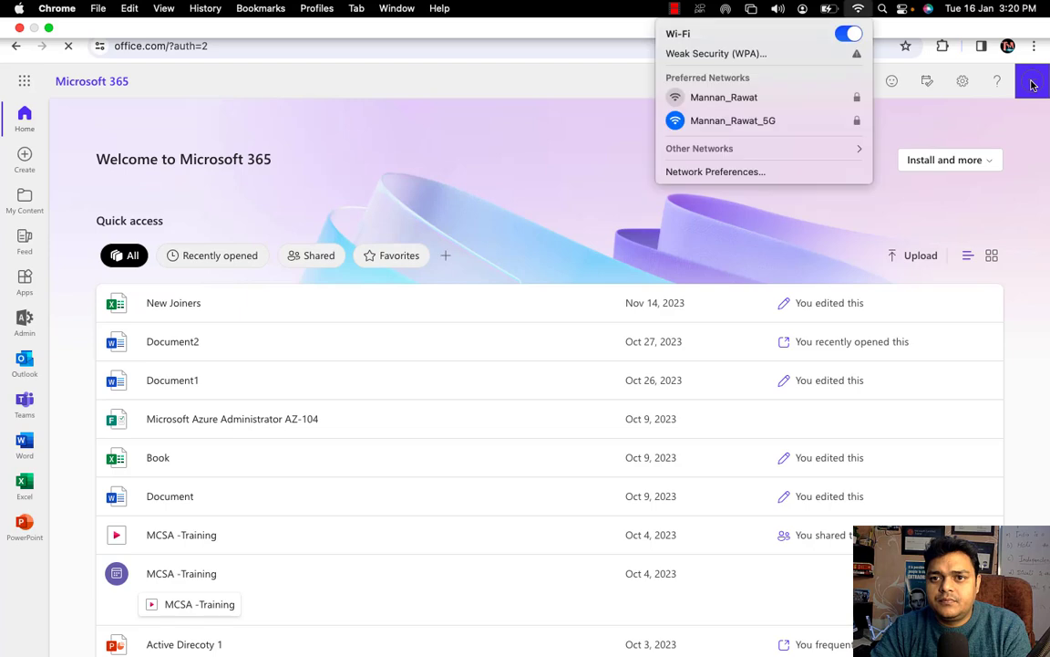
left_click(858, 9)
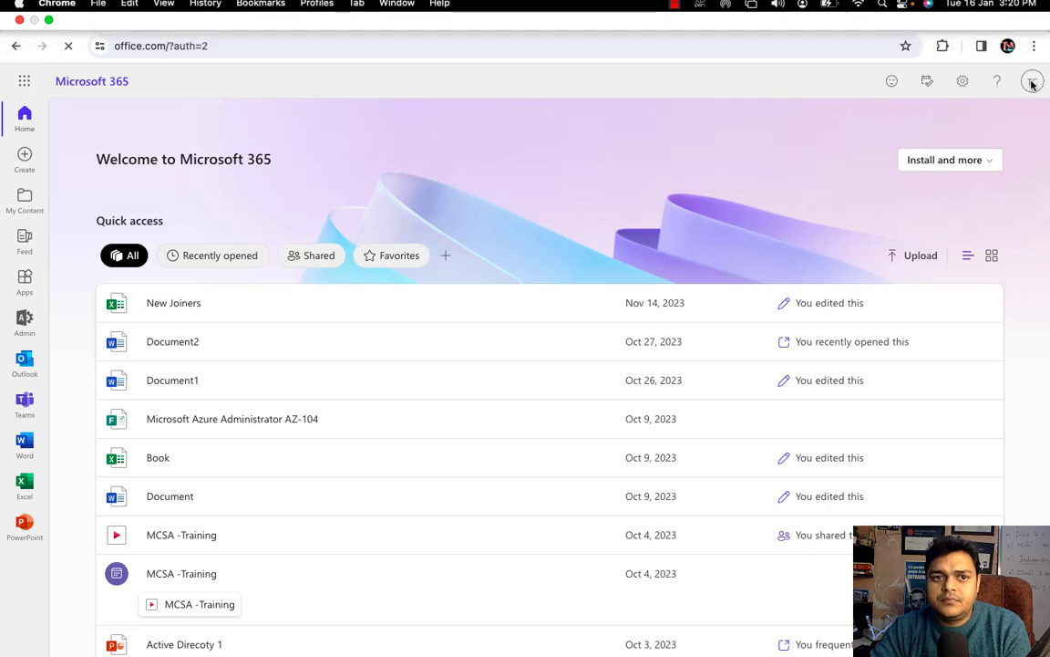
- Sign the administrator out of Microsoft 365 from the account panel
left_click(1033, 87)
left_click(1034, 87)
left_click(1033, 87)
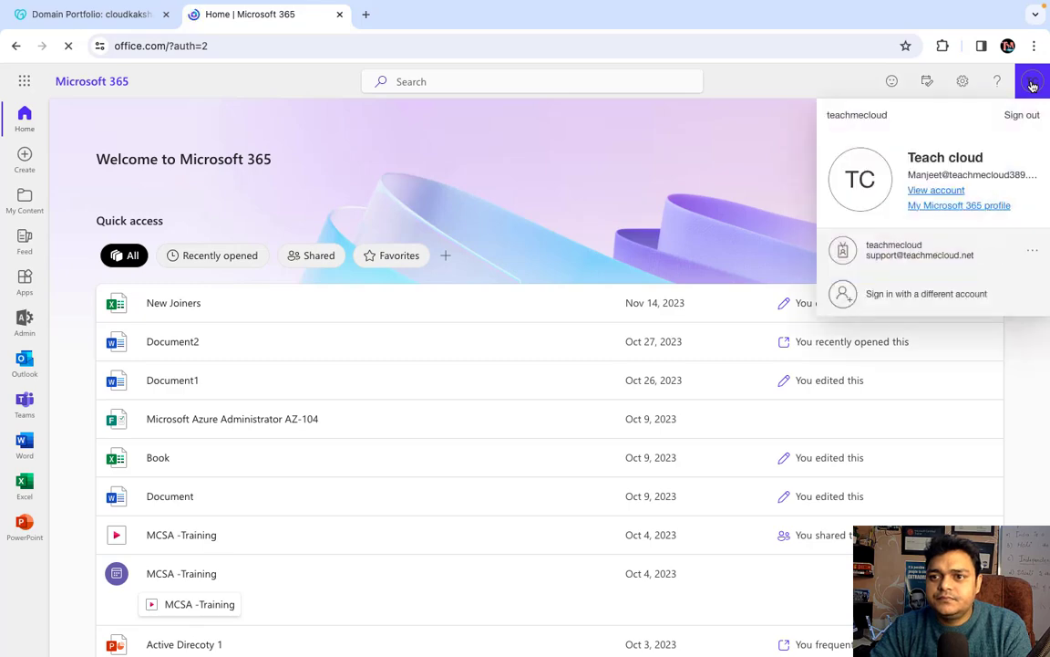
left_click(1023, 115)
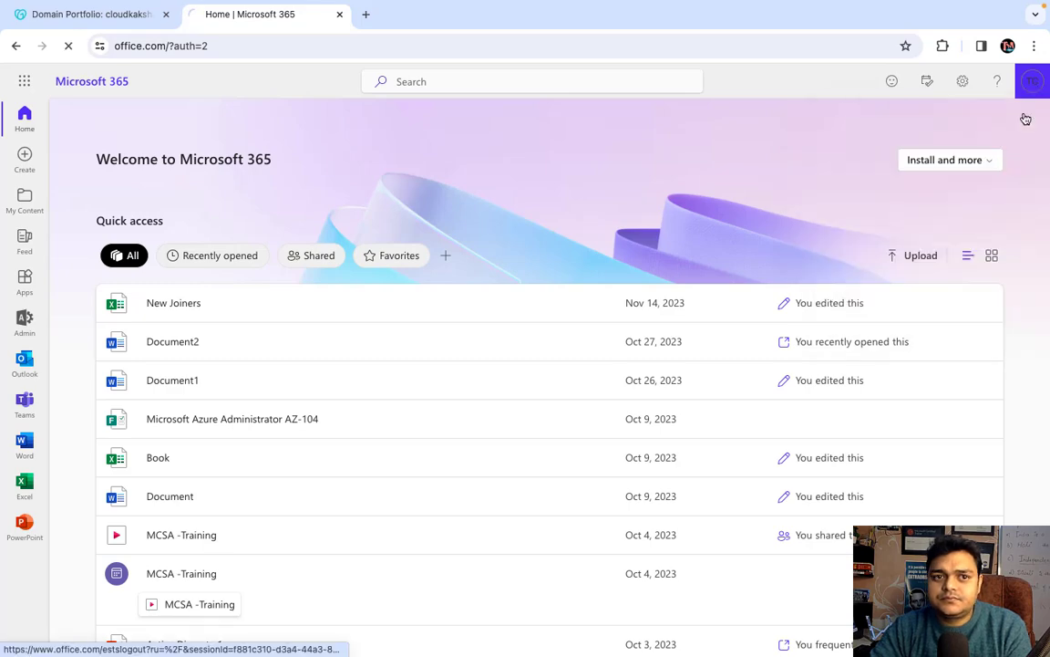
key("ctrl+Left")
key("ctrl+Right")
key("ctrl+Right")
key("ctrl+Left")
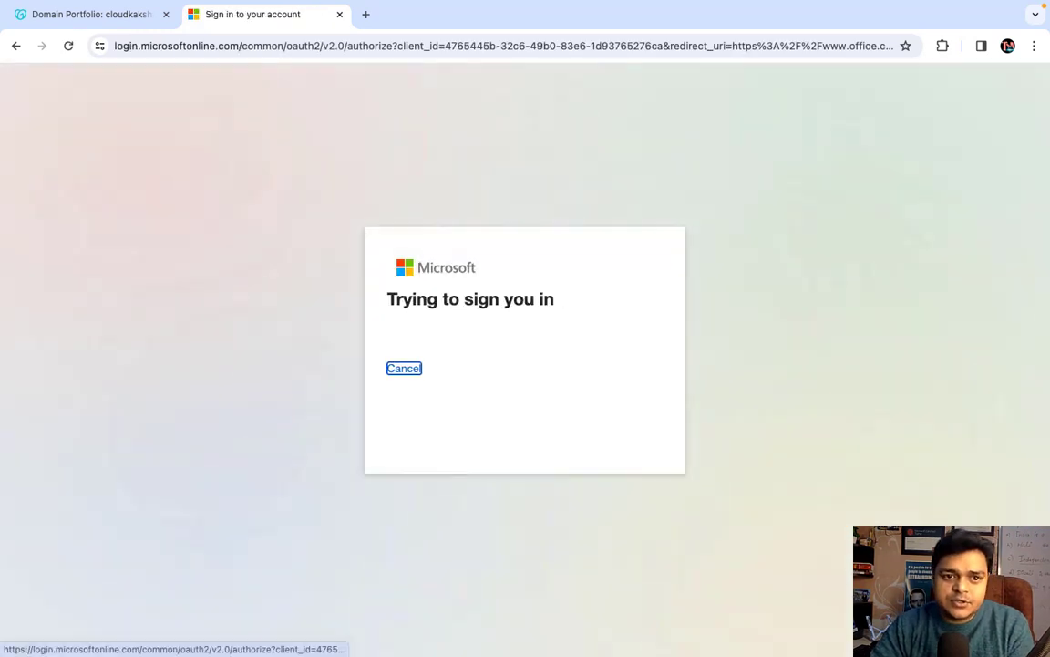
- Enter the temporary password, set a new password, decline saving it, and postpone authenticator setup
type("••••••••")
key("Return")
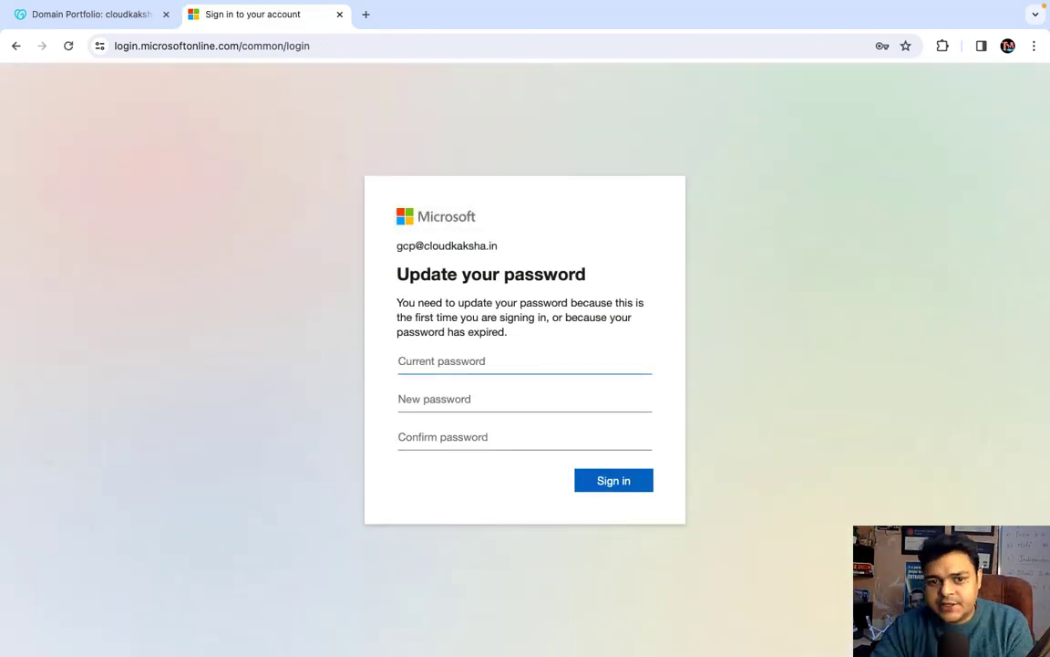
type("••••••••")
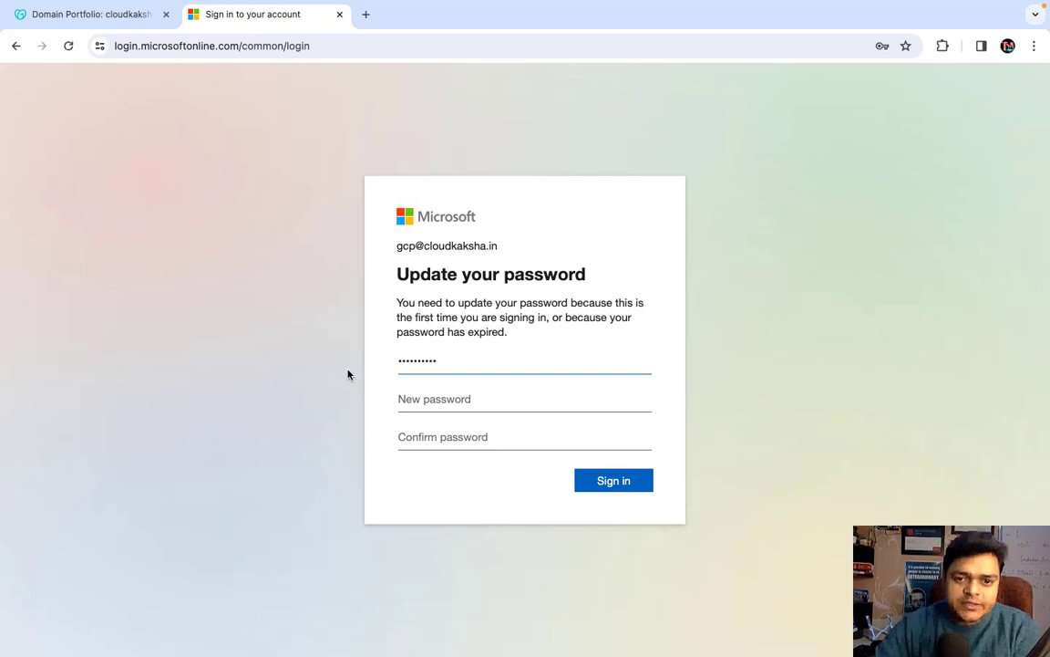
left_click(418, 401)
type("•••••••••")
left_click(429, 434)
type("•••••••••")
key("Return")
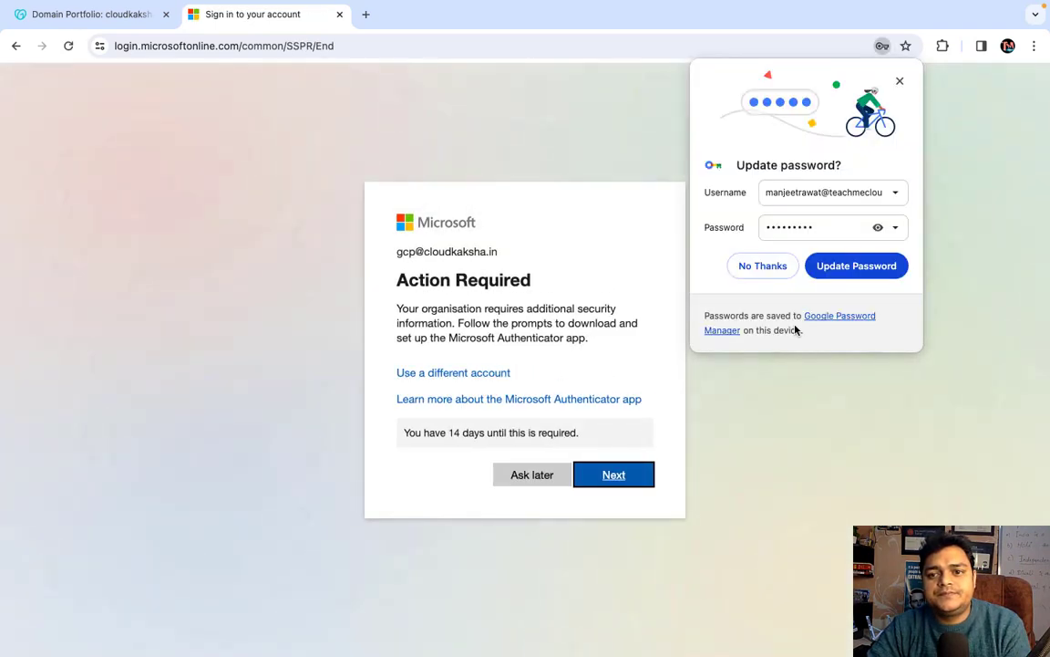
left_click(764, 269)
left_click(540, 475)
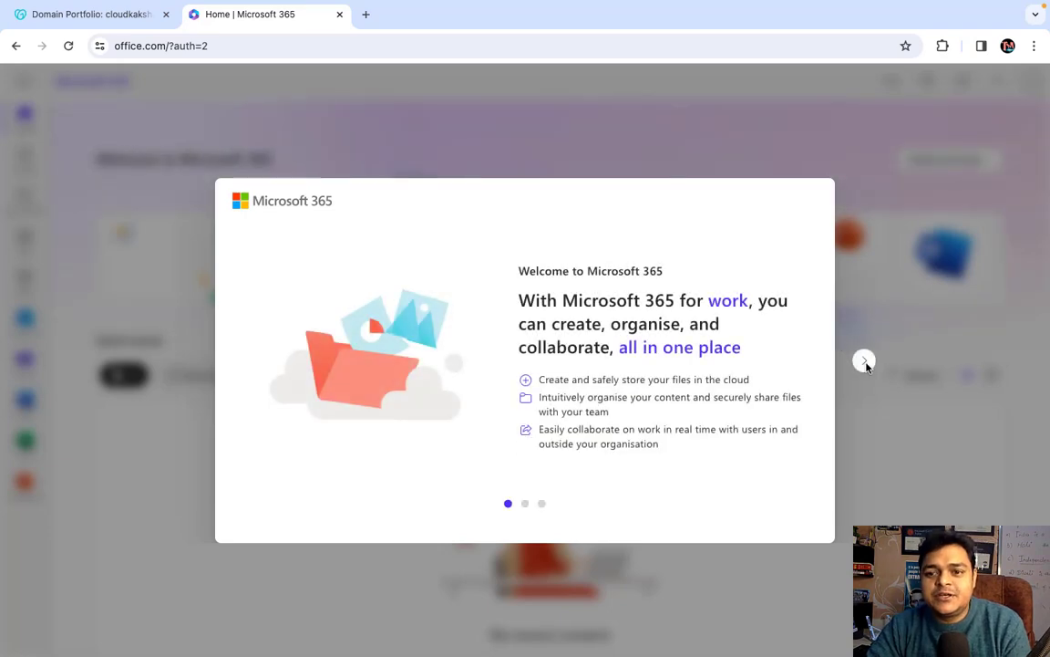
- Dismiss the welcome slides and Create tip, check the signed-in account, then stop recording
left_click(863, 365)
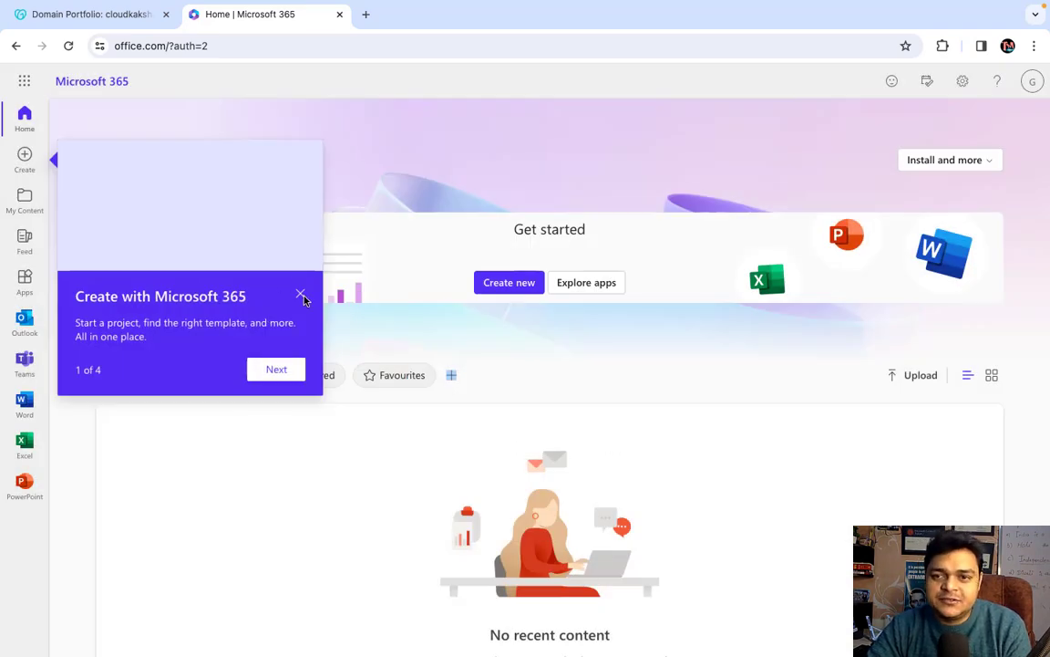
left_click(301, 293)
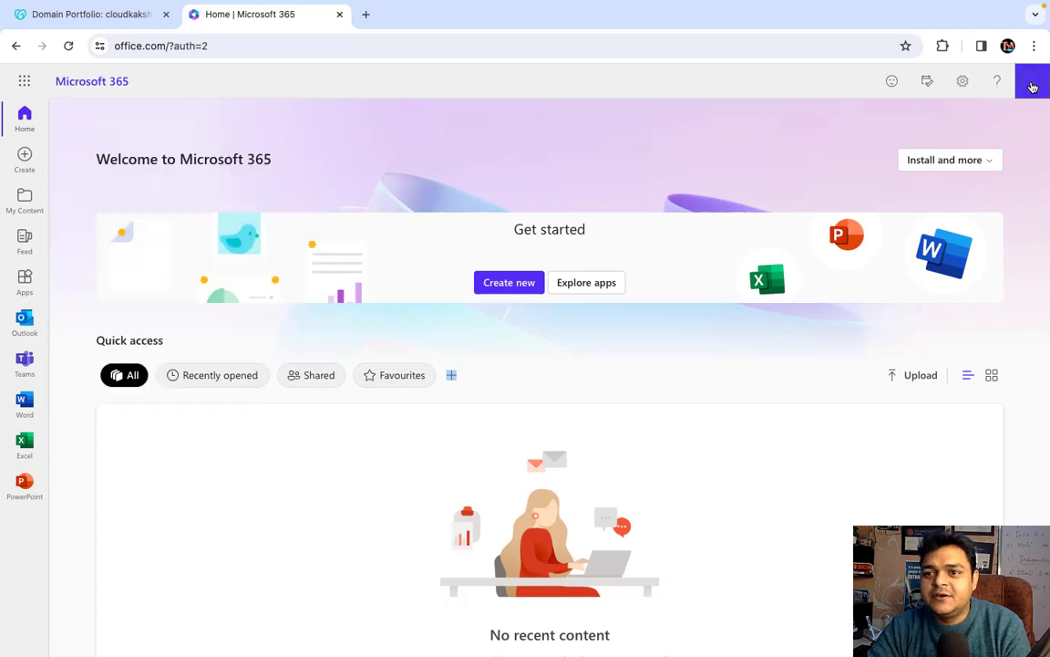
left_click(1034, 86)
left_click(1036, 83)
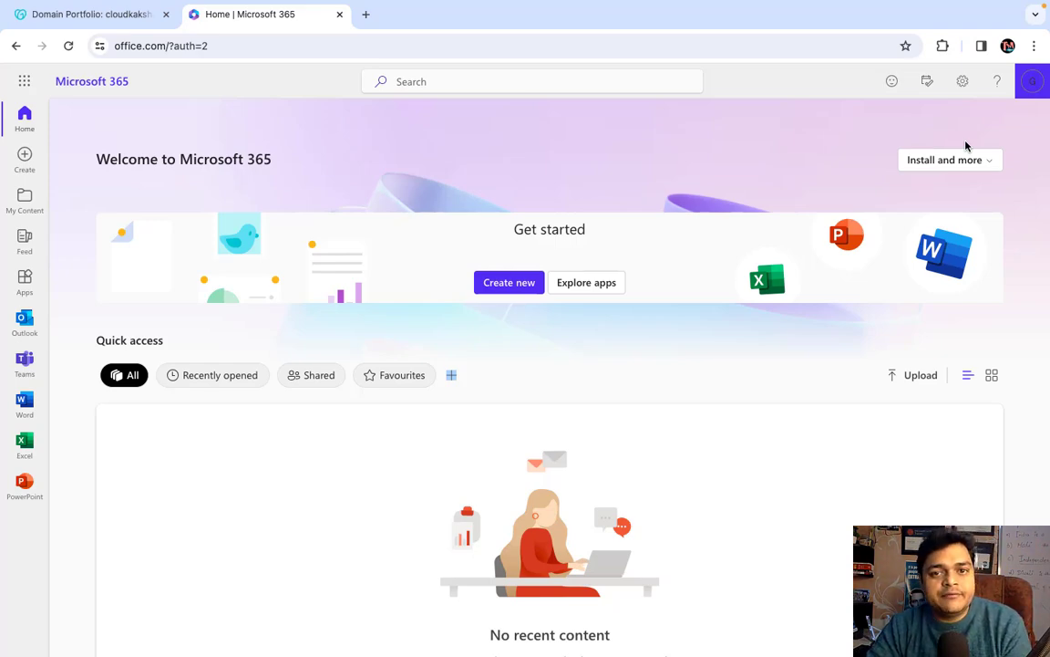
key("ctrl+Right")
key("ctrl+Left")
key("ctrl+Left")
key("ctrl+Left")
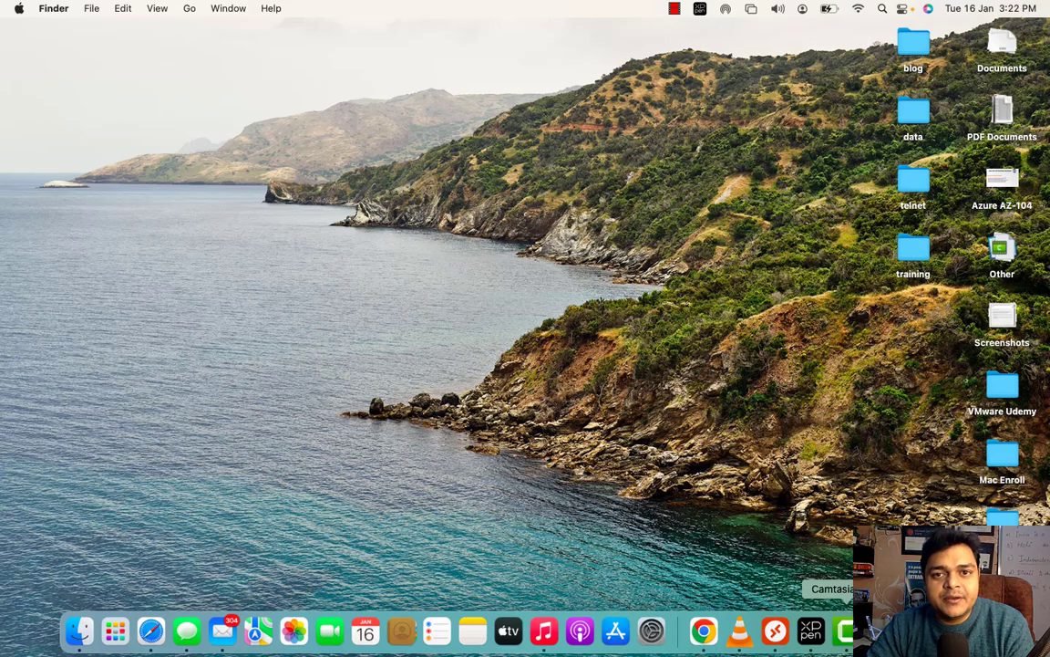
right_click(846, 631)
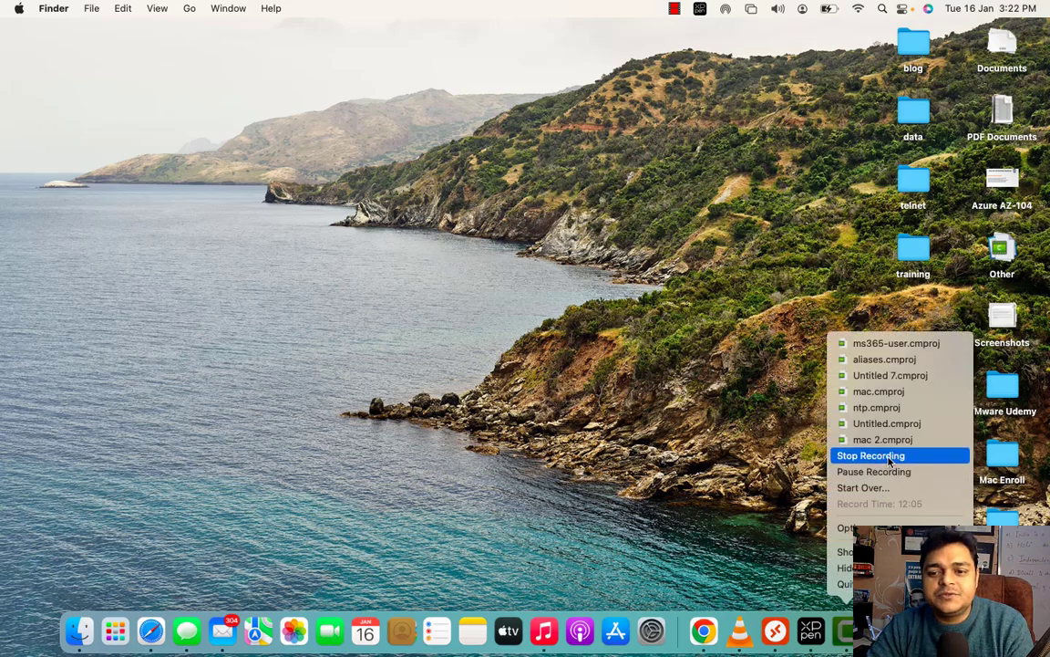